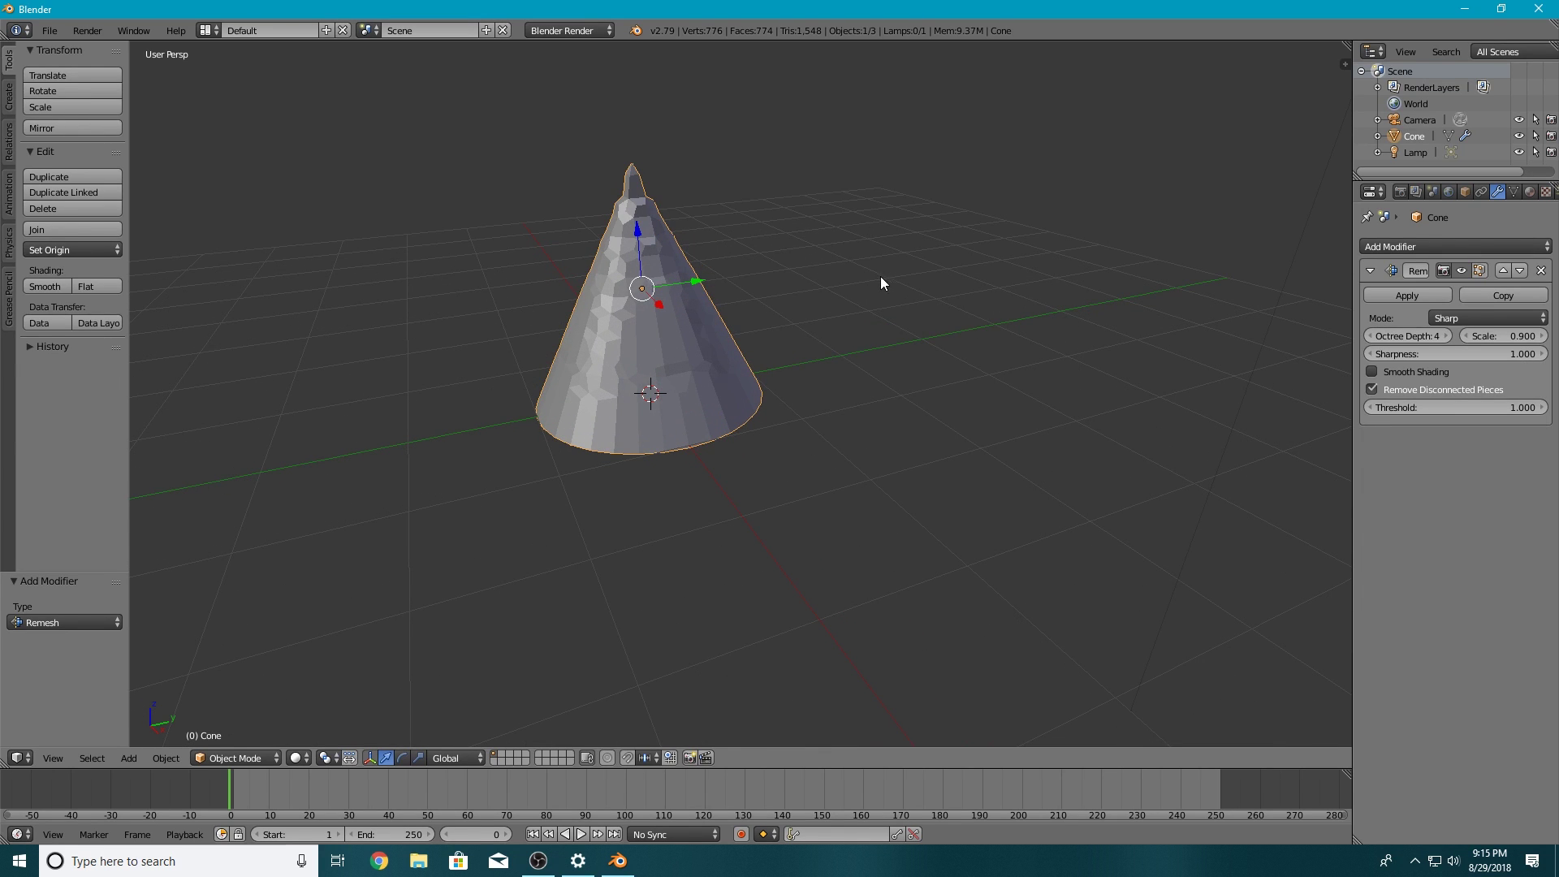
Toggle the Remesh modifier's viewport display to compare the remeshed cone with its original mesh
click(1457, 272)
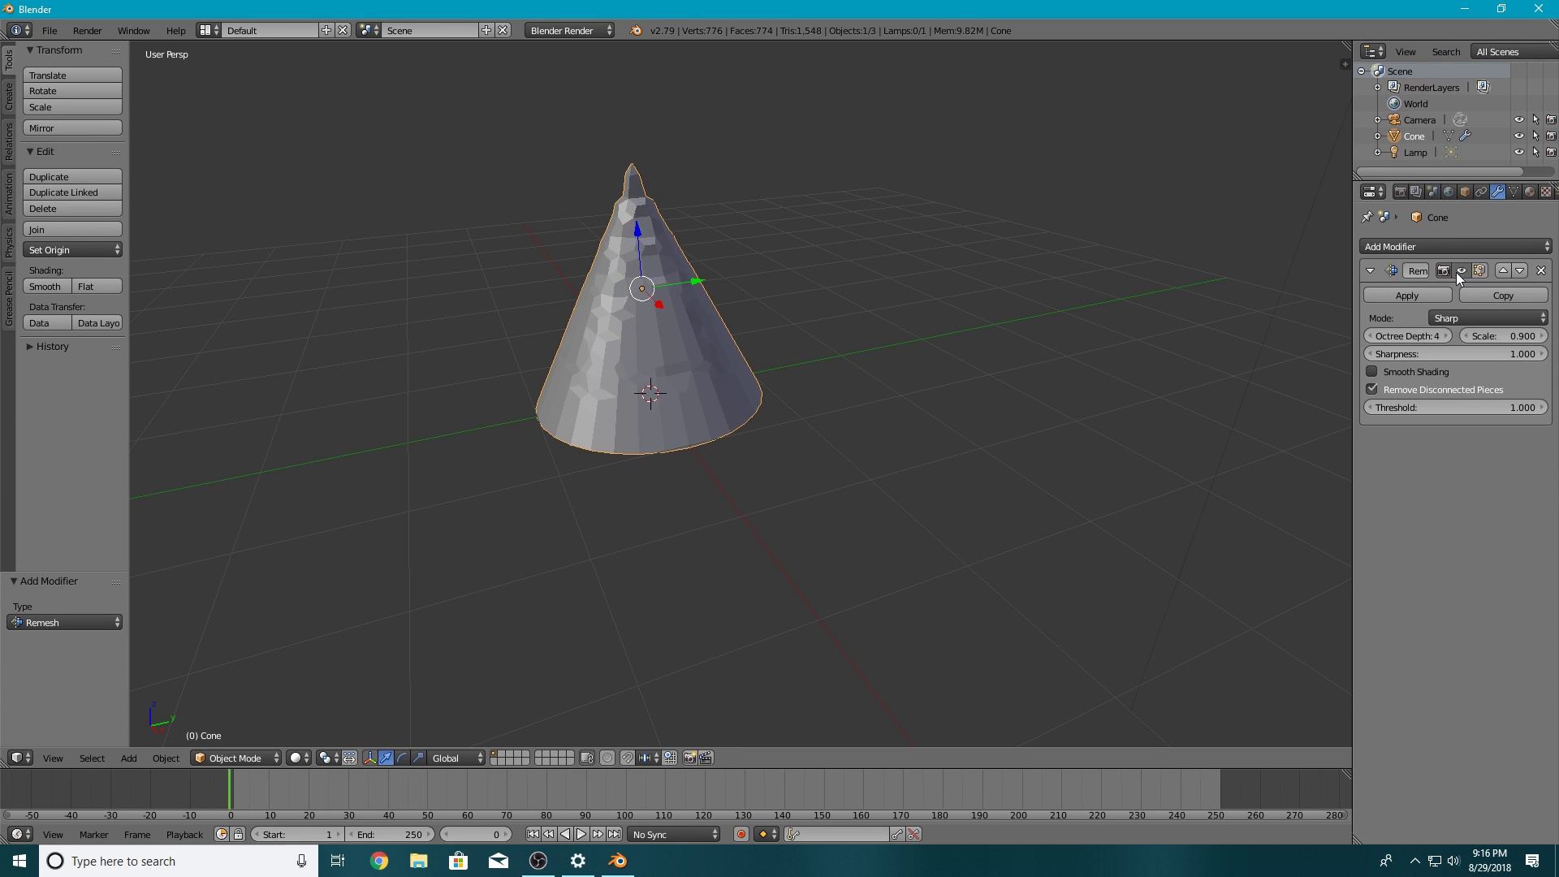
click(1457, 272)
scroll(644, 276, up, 3)
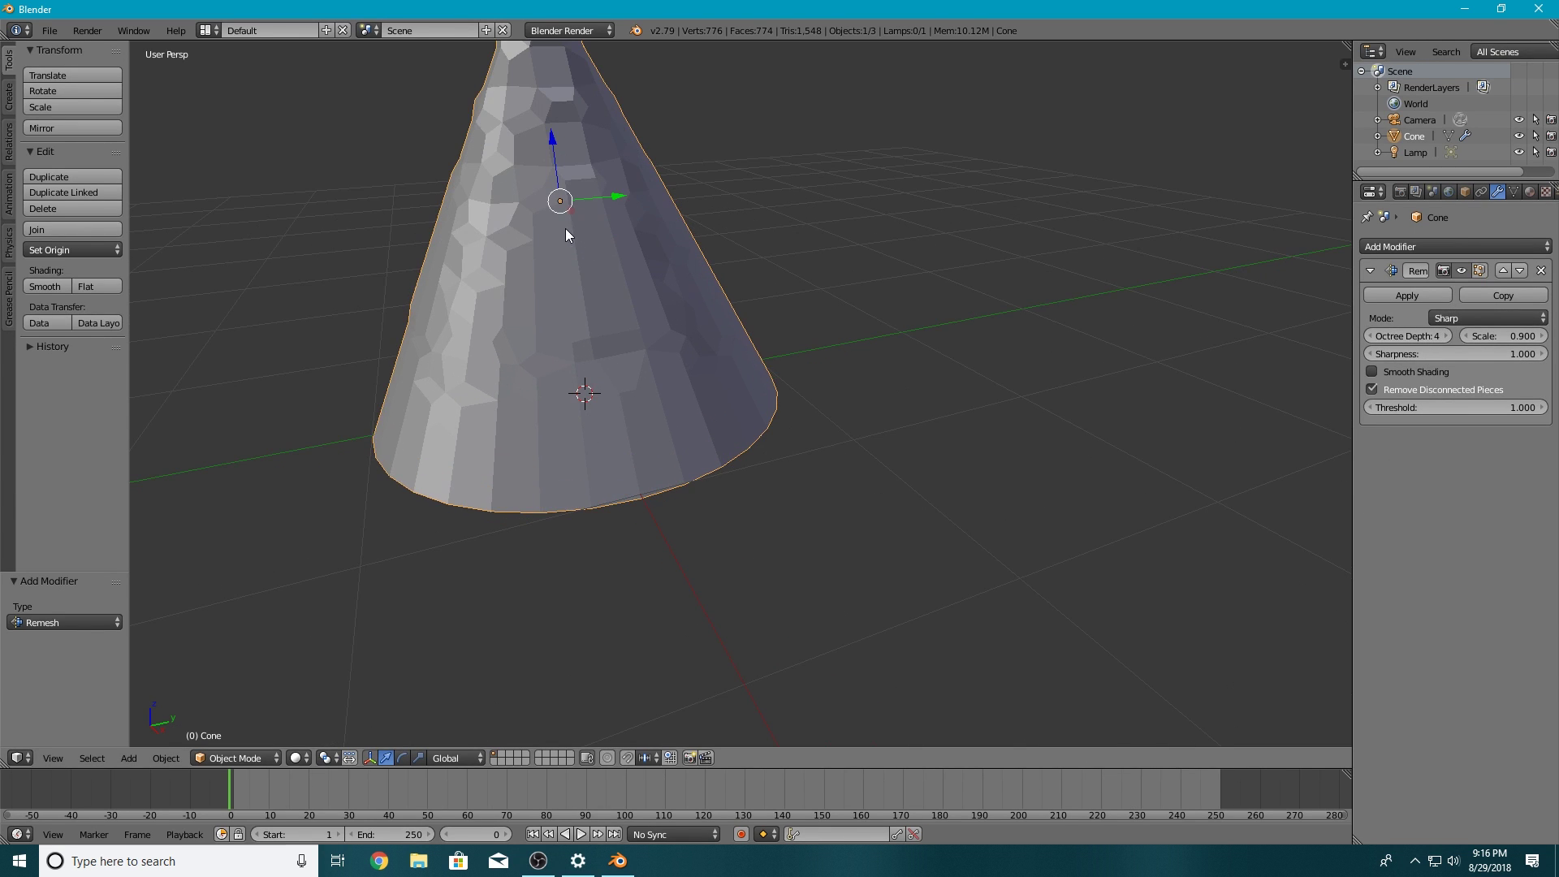
scroll(566, 235, down, 2)
Set the Remesh modifier's mode to Smooth, inspect the cone all around and toggle the modifier's viewport display for comparison
click(1494, 317)
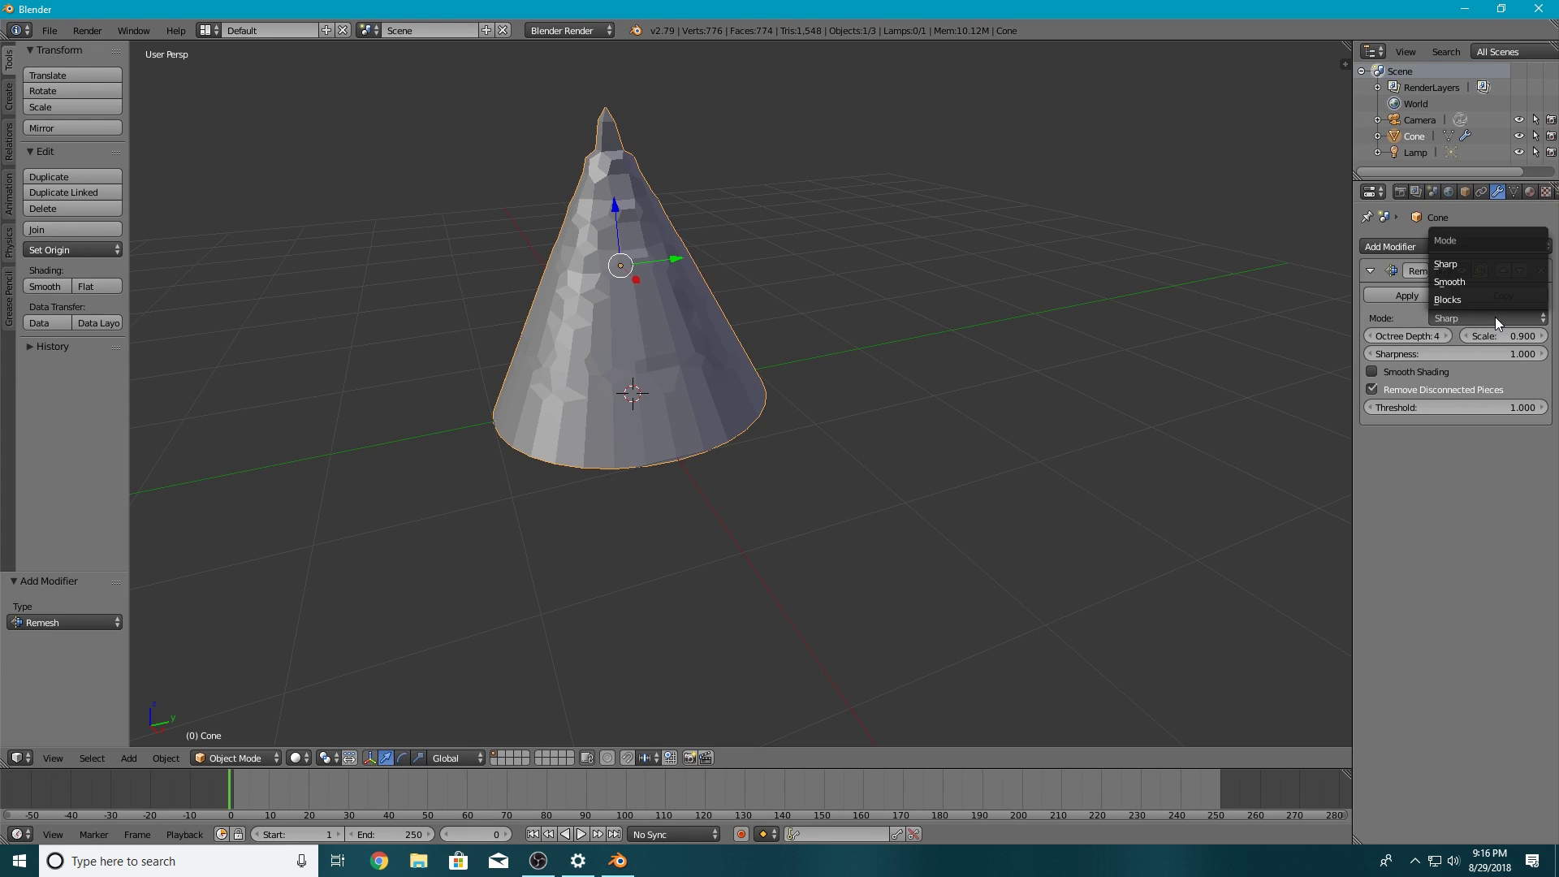
click(1463, 285)
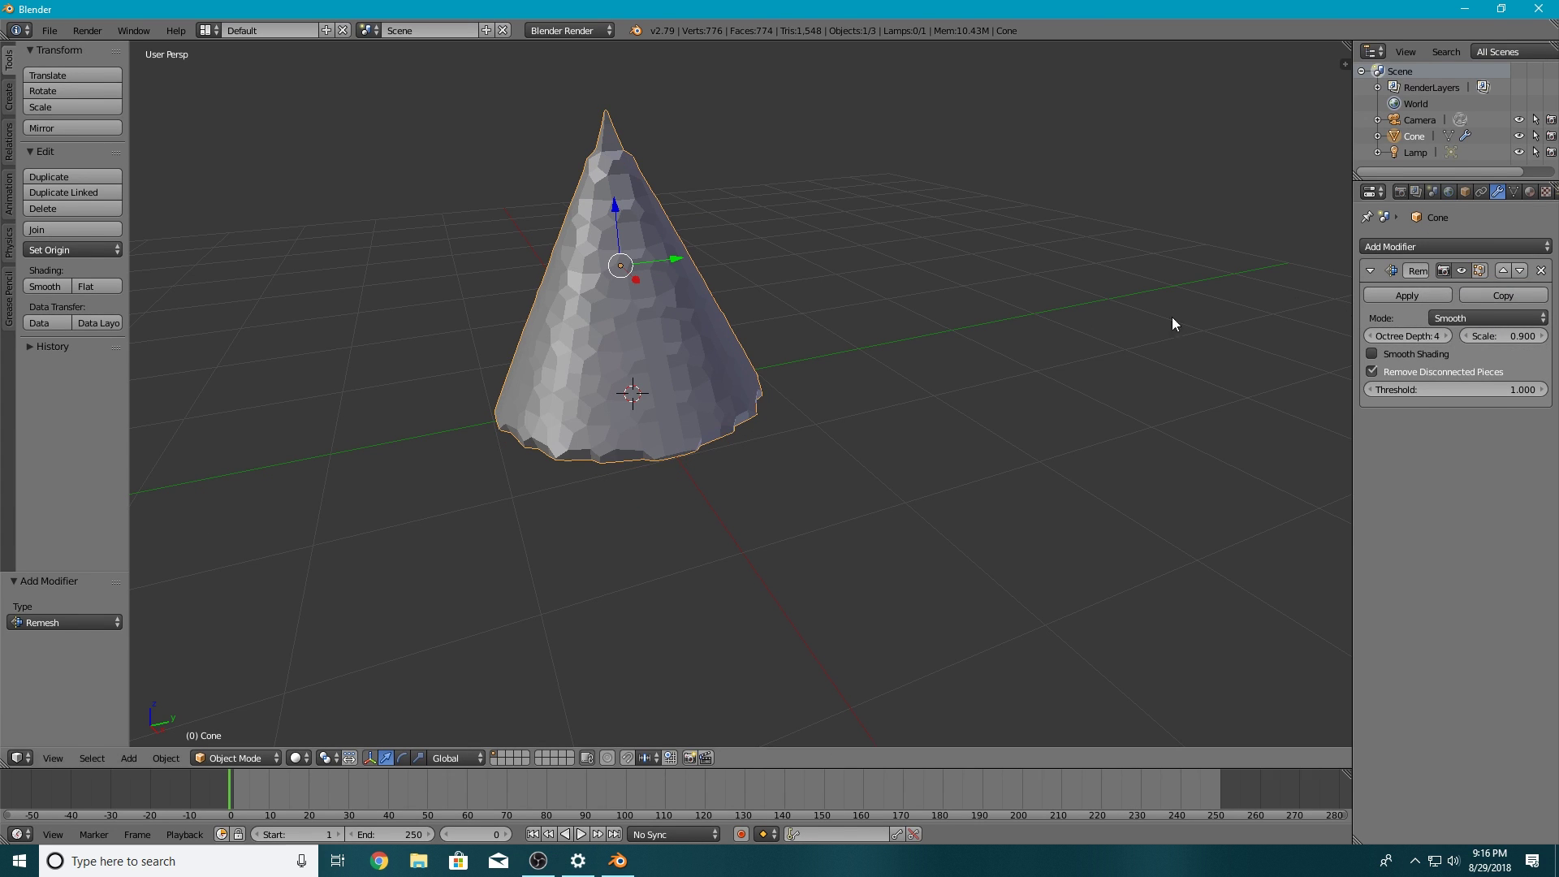
middle_drag(739, 383, 1016, 404)
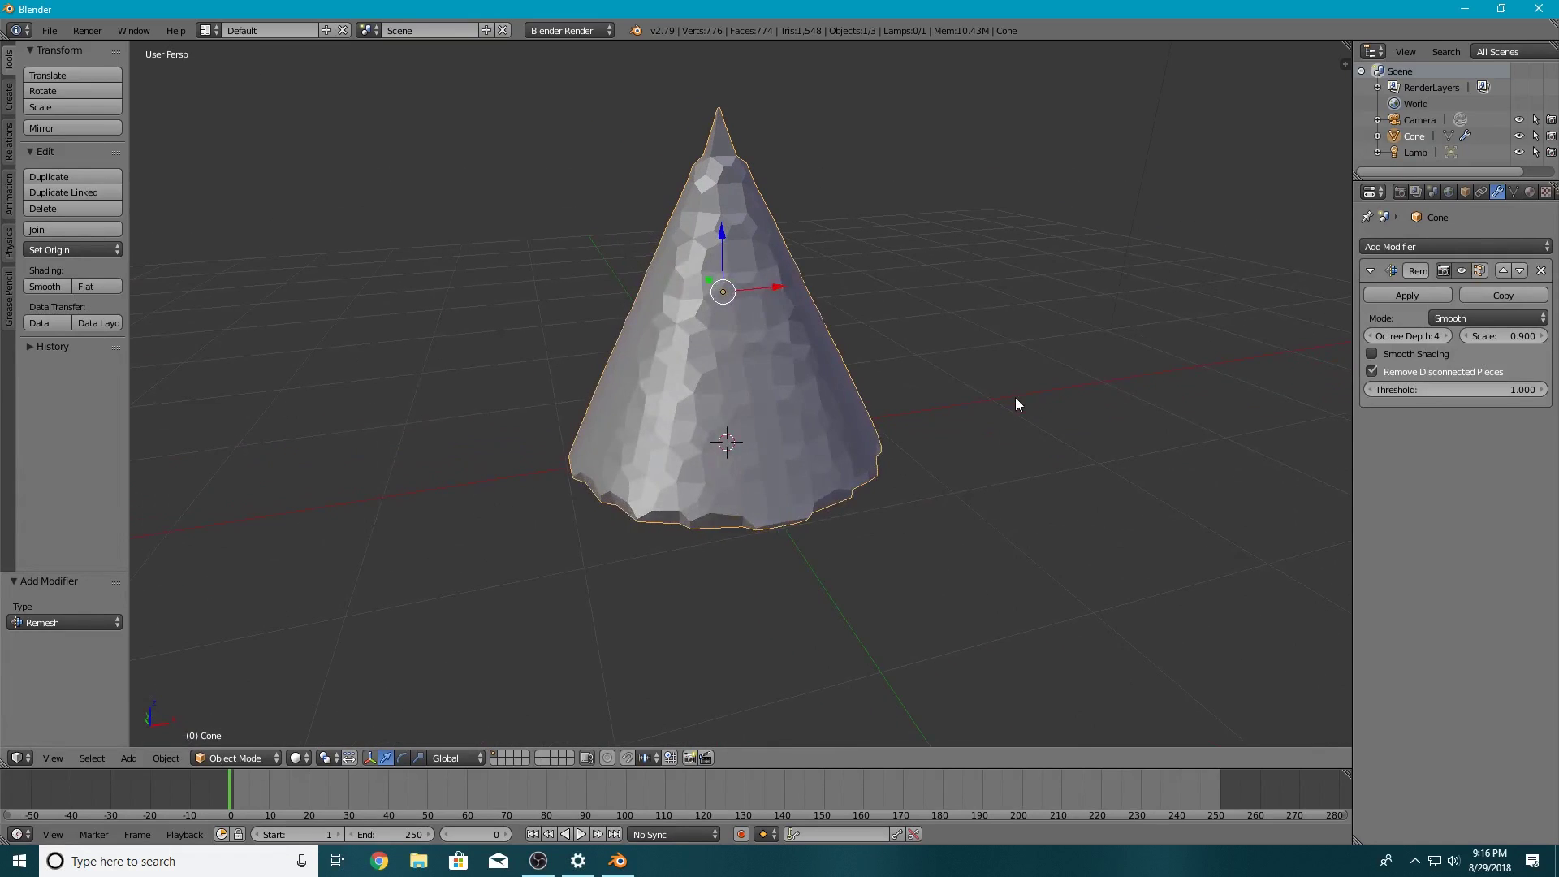
middle_drag(1142, 385, 569, 452)
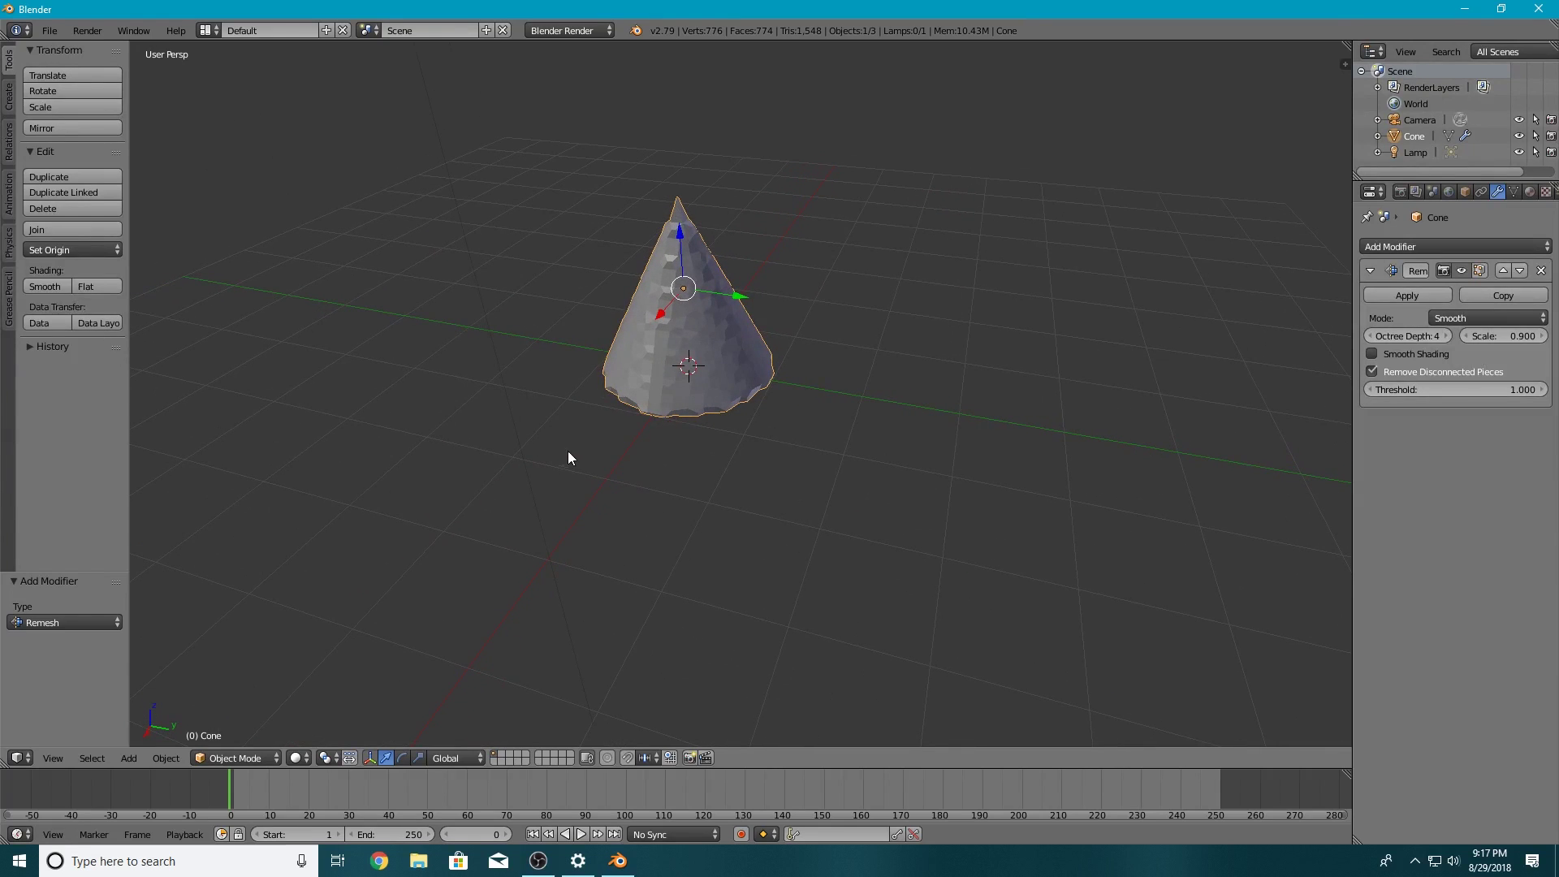
click(1460, 271)
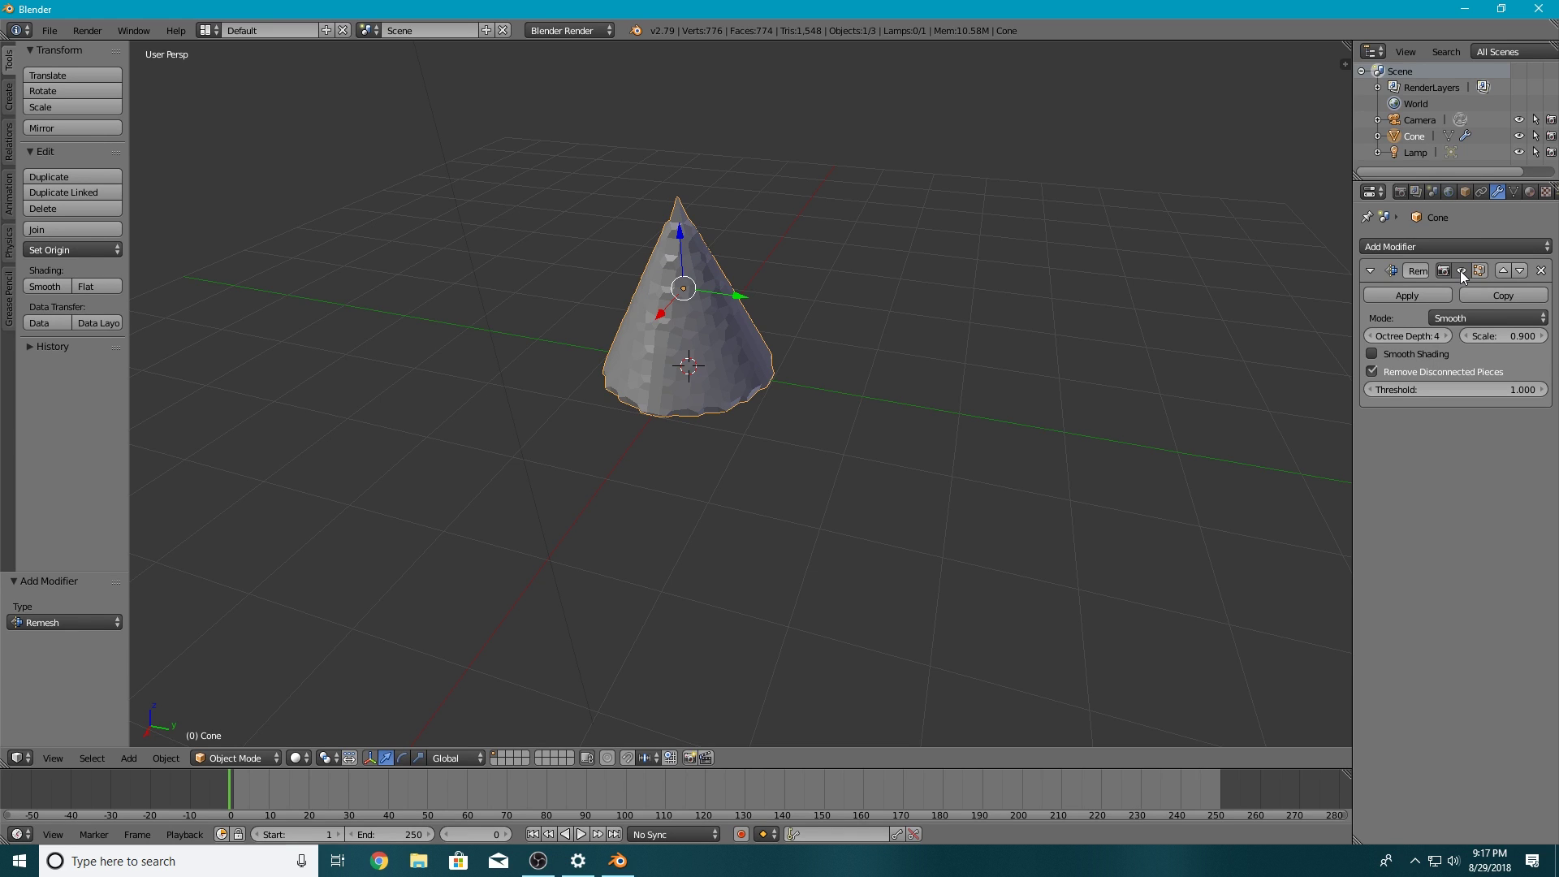
Switch the Remesh mode to Blocks and inspect the stepped cone from several angles
click(1464, 319)
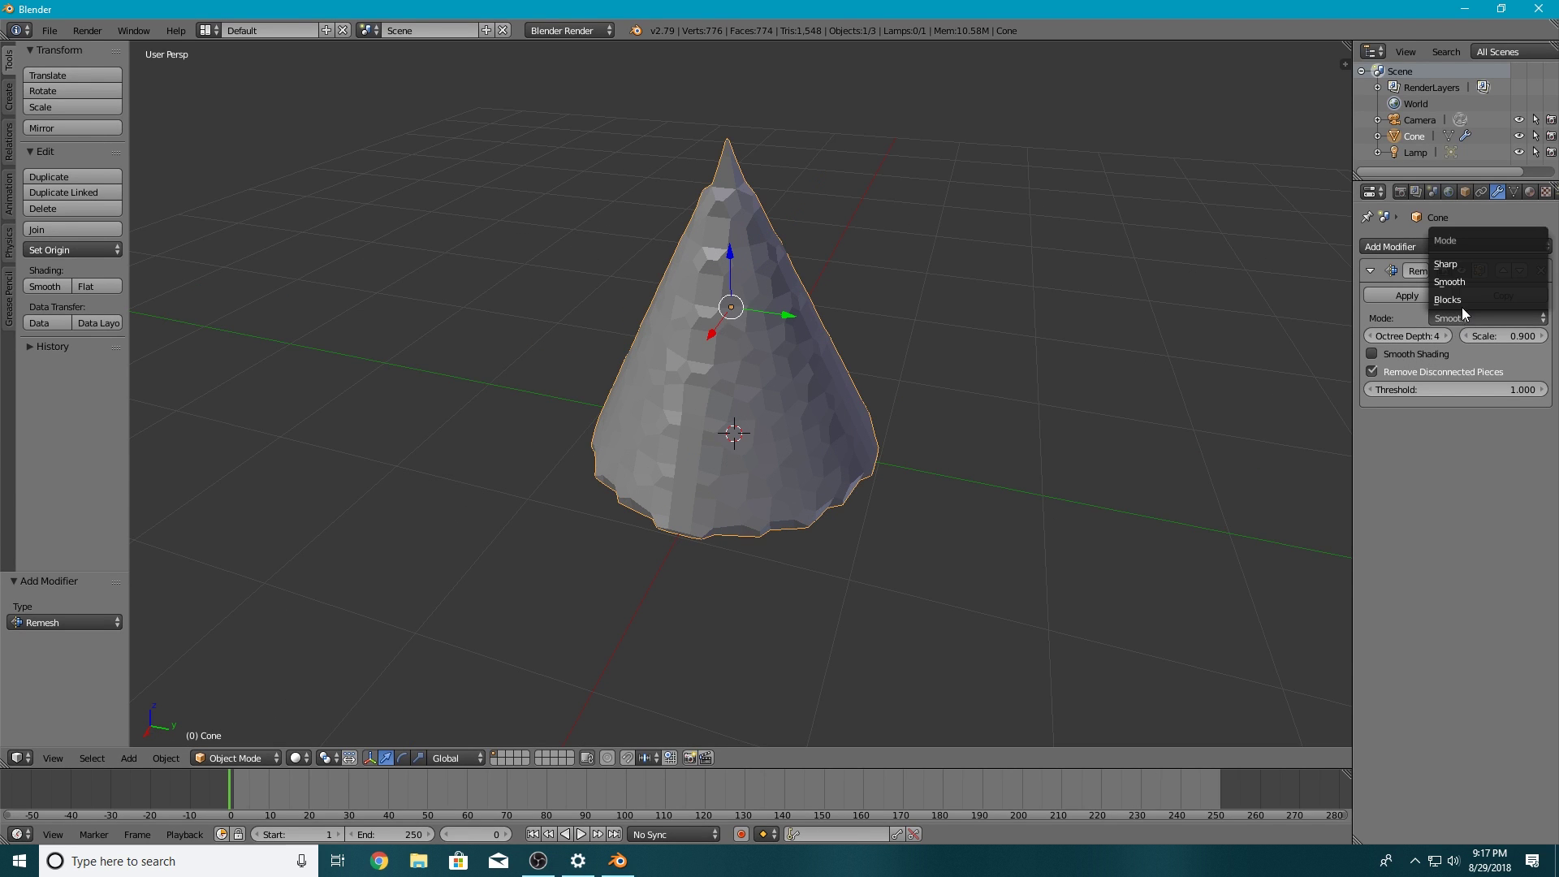
click(1460, 302)
middle_drag(1162, 335, 721, 157)
middle_drag(654, 553, 566, 587)
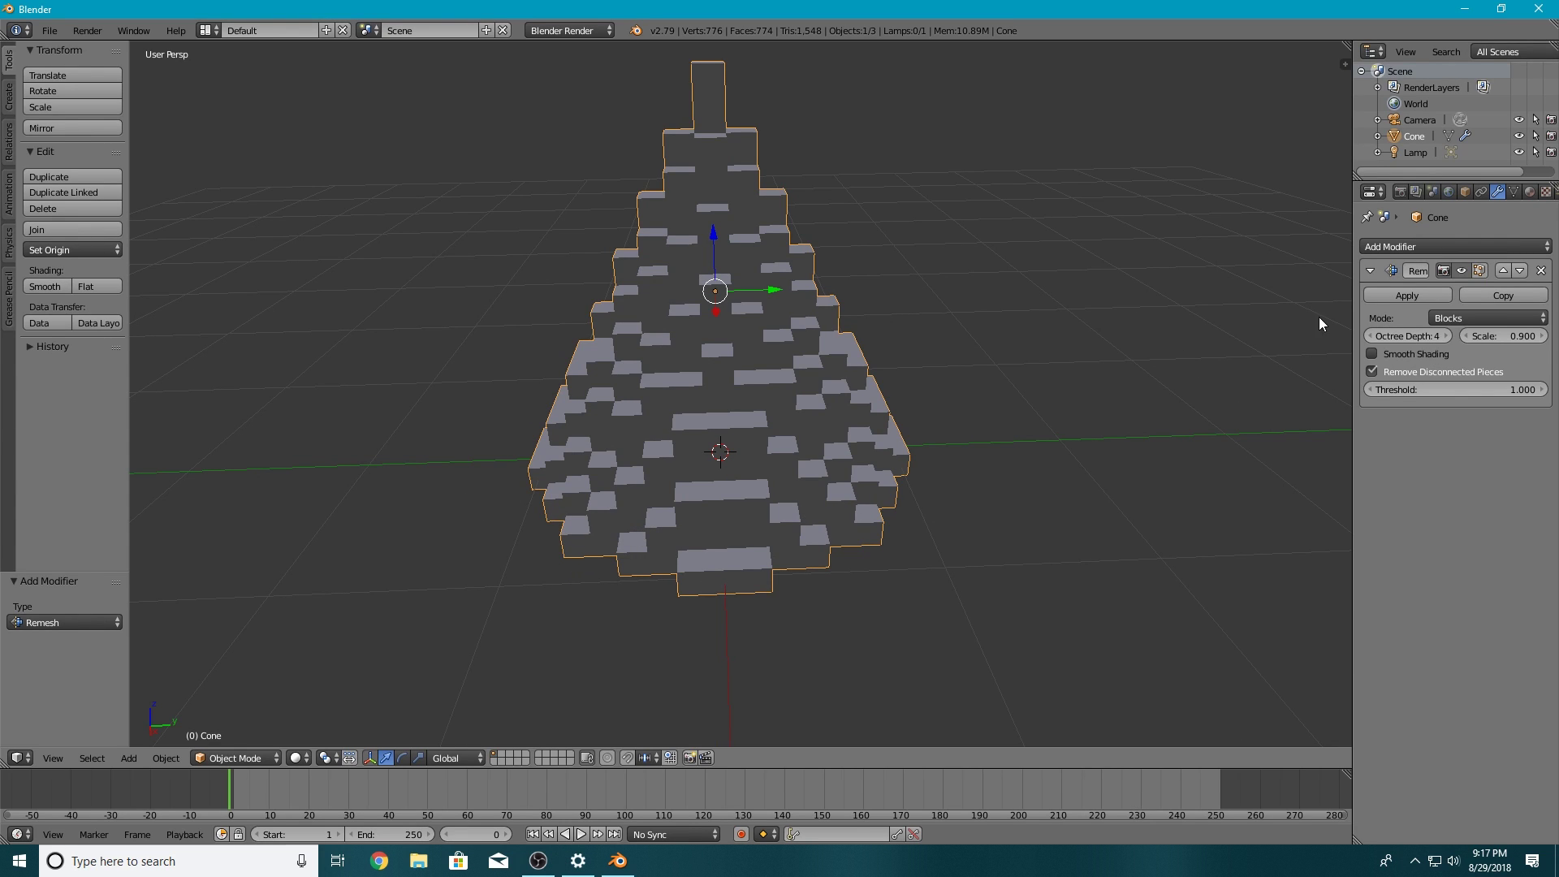
mouse_move(931, 505)
middle_down()
mouse_move(606, 518)
mouse_move(730, 526)
mouse_move(845, 491)
mouse_move(883, 509)
mouse_move(908, 493)
middle_up()
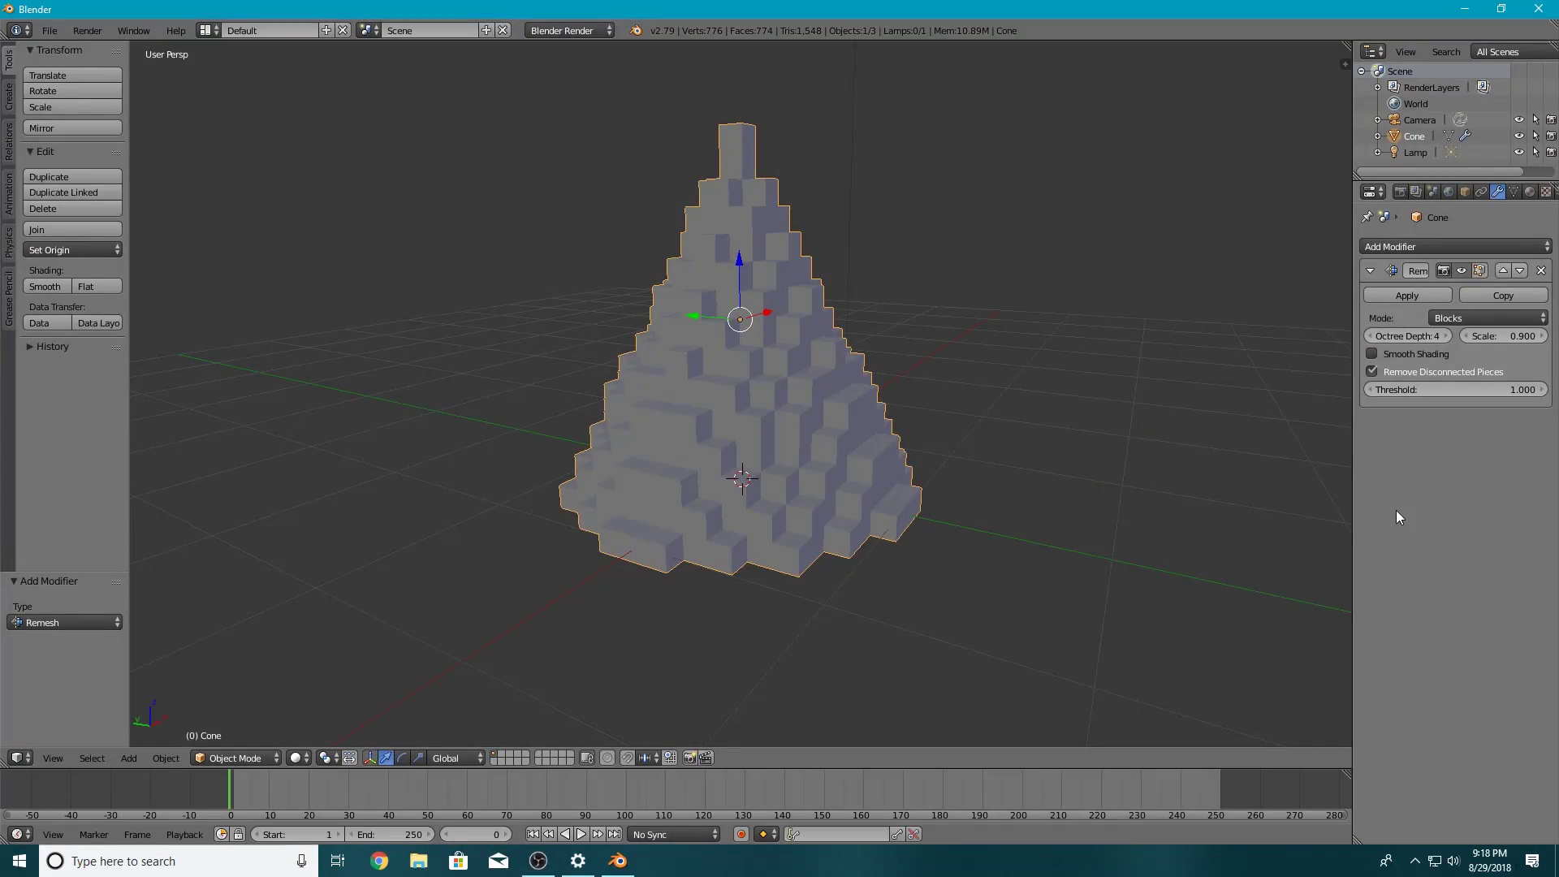
Change the Remesh mode back to Smooth and set its octree depth to 8
click(1475, 318)
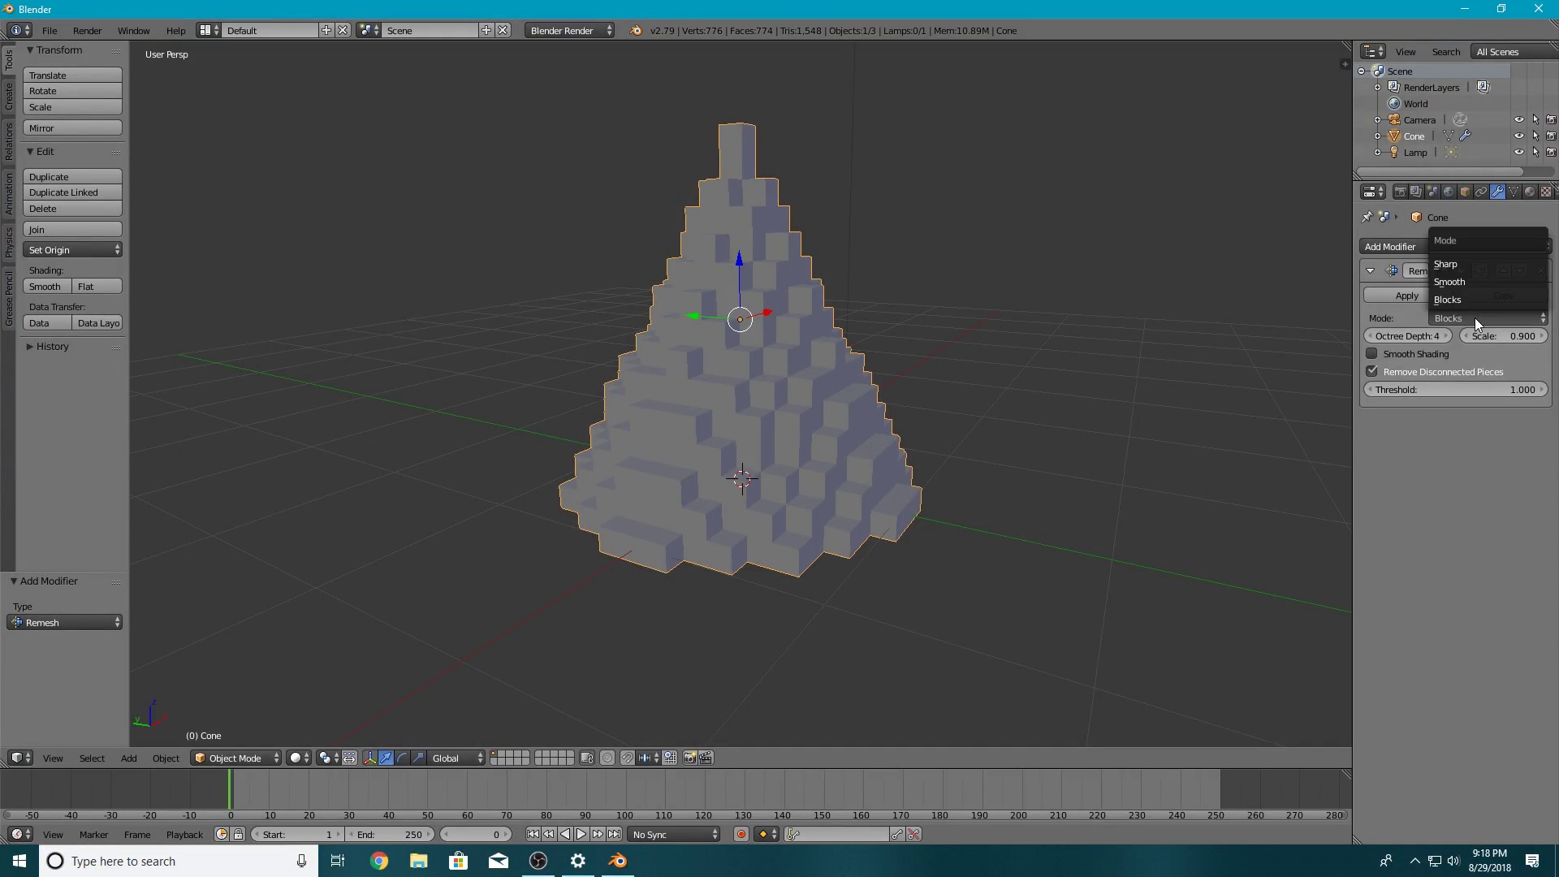
click(1473, 281)
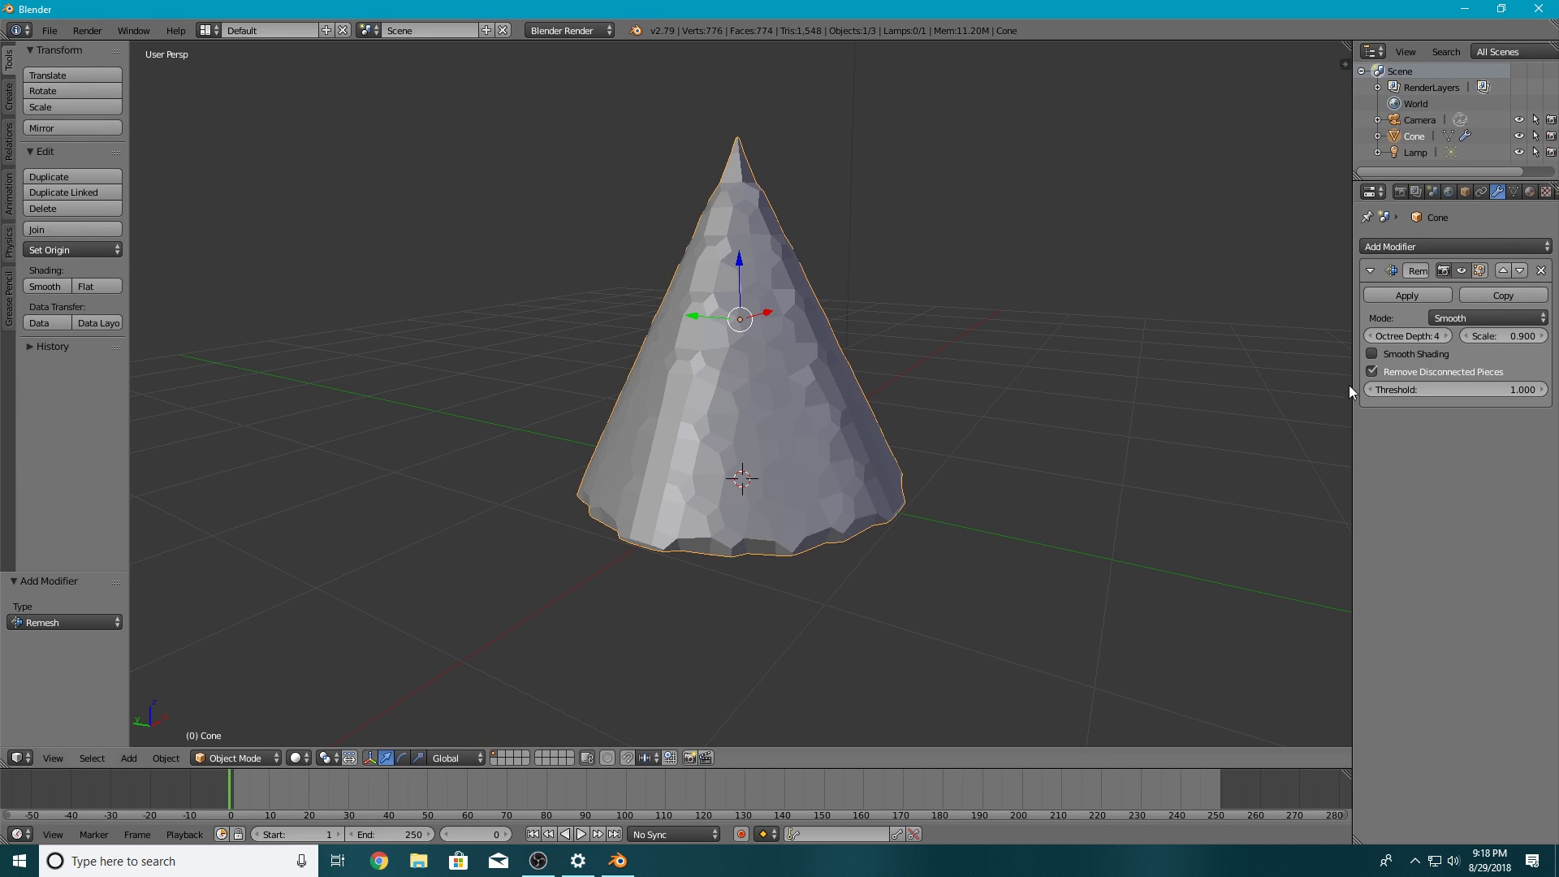
click(1409, 334)
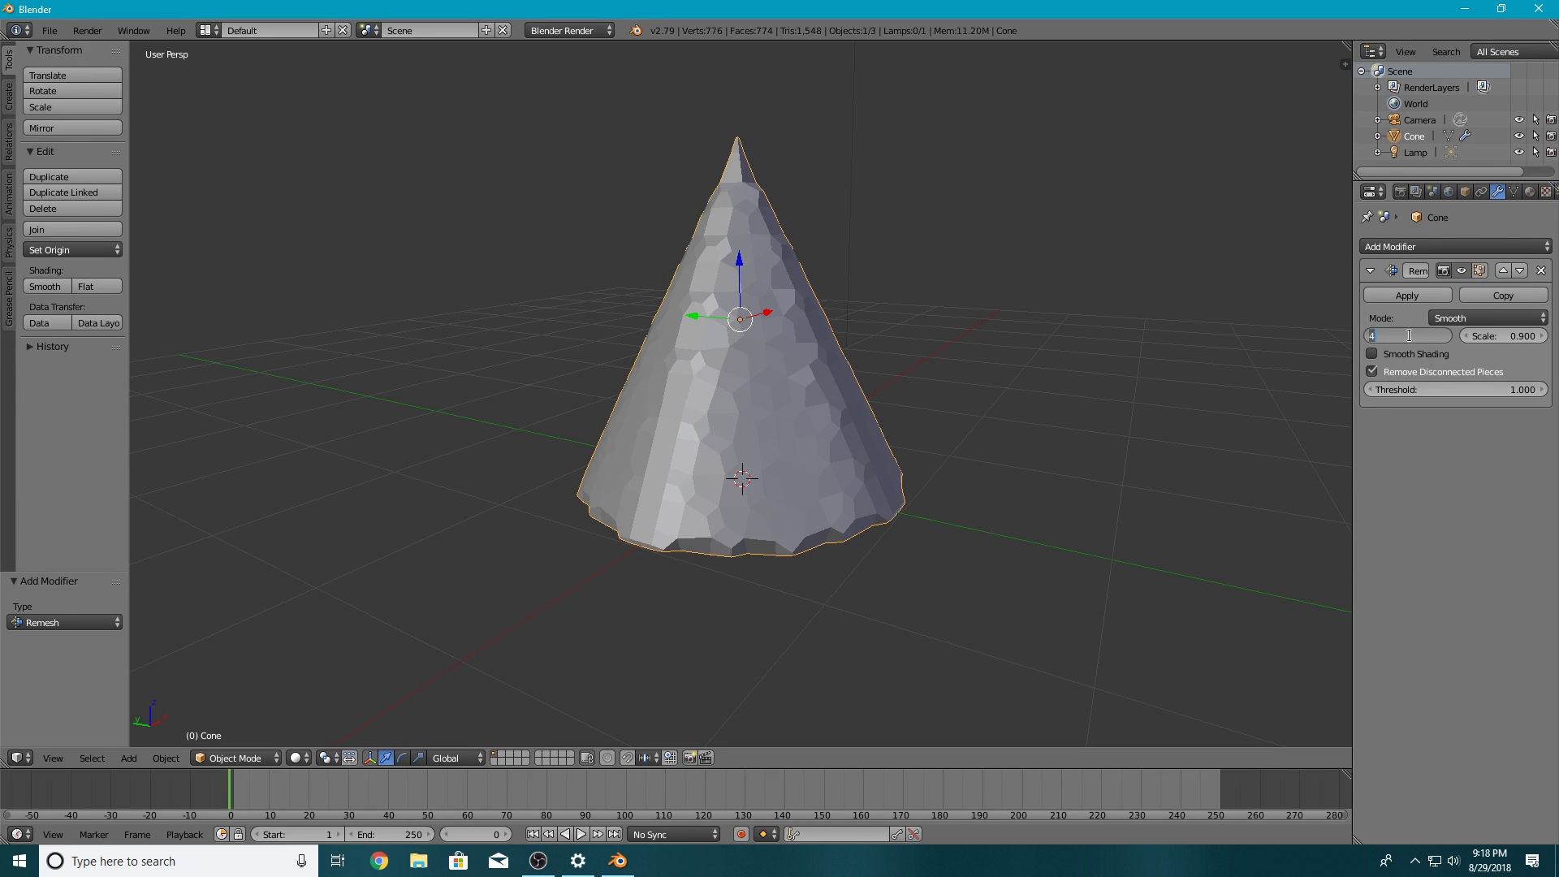
text(8)
key(Return)
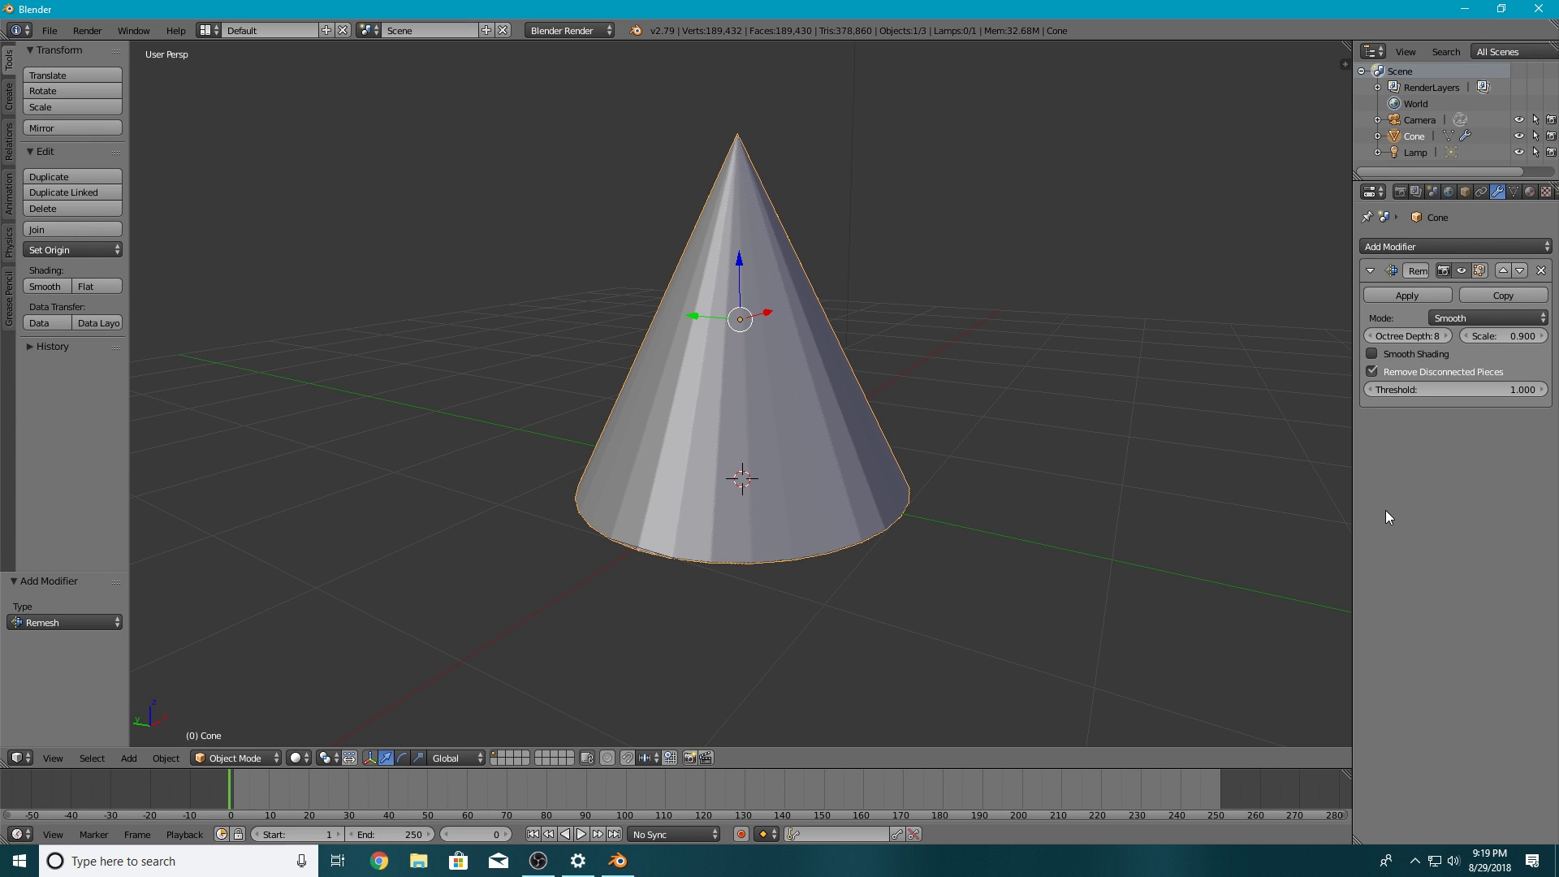
Lower the Remesh modifier's octree depth to 2 and inspect the coarse cone
click(1425, 334)
text(2)
key(Return)
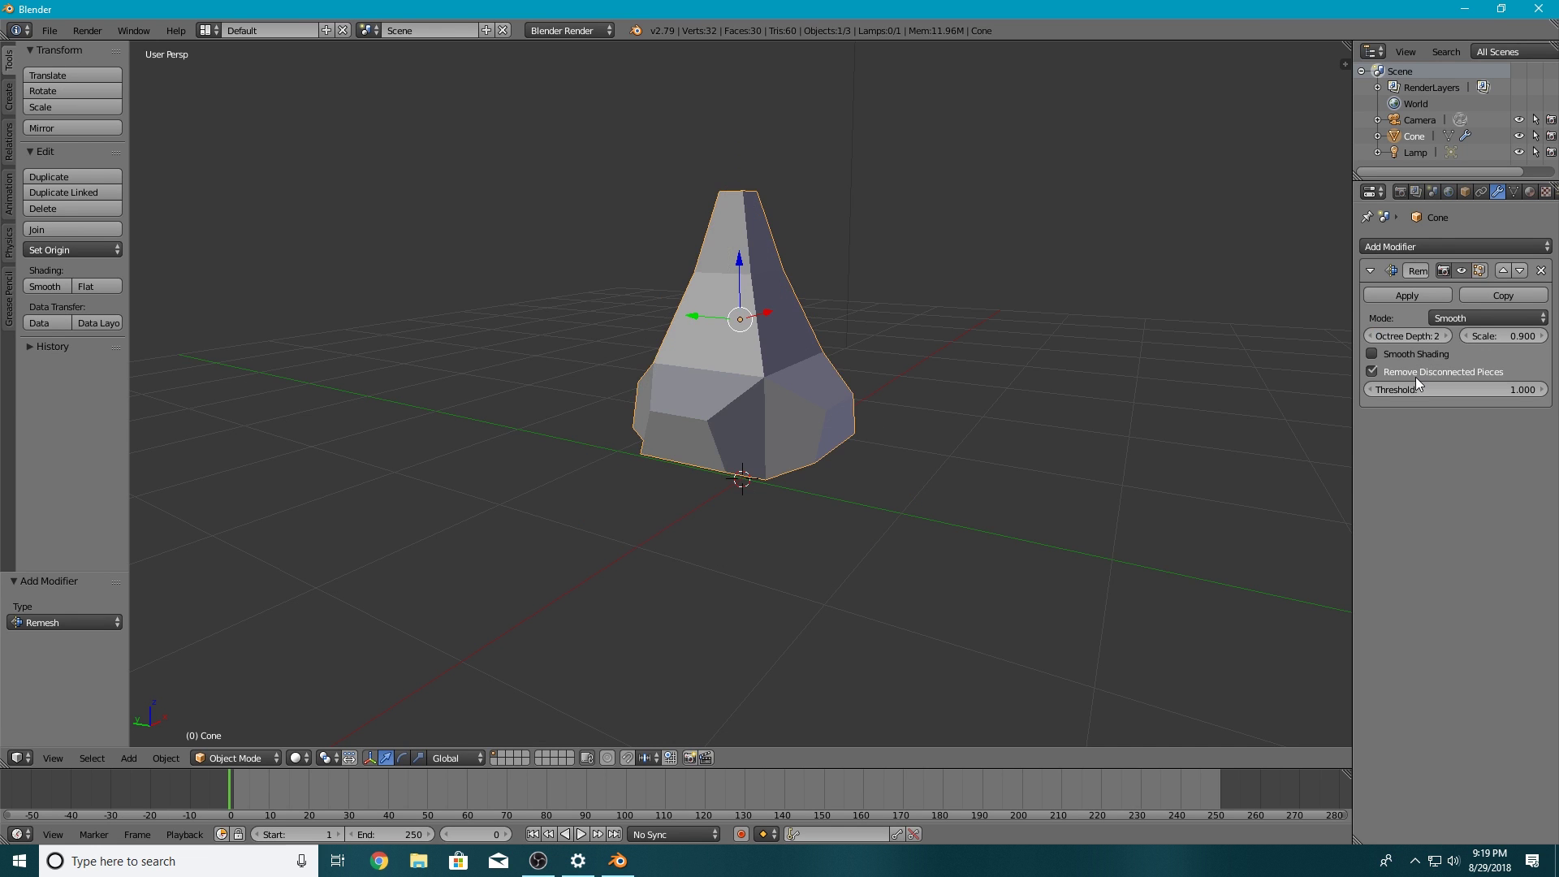
middle_drag(886, 300, 898, 369)
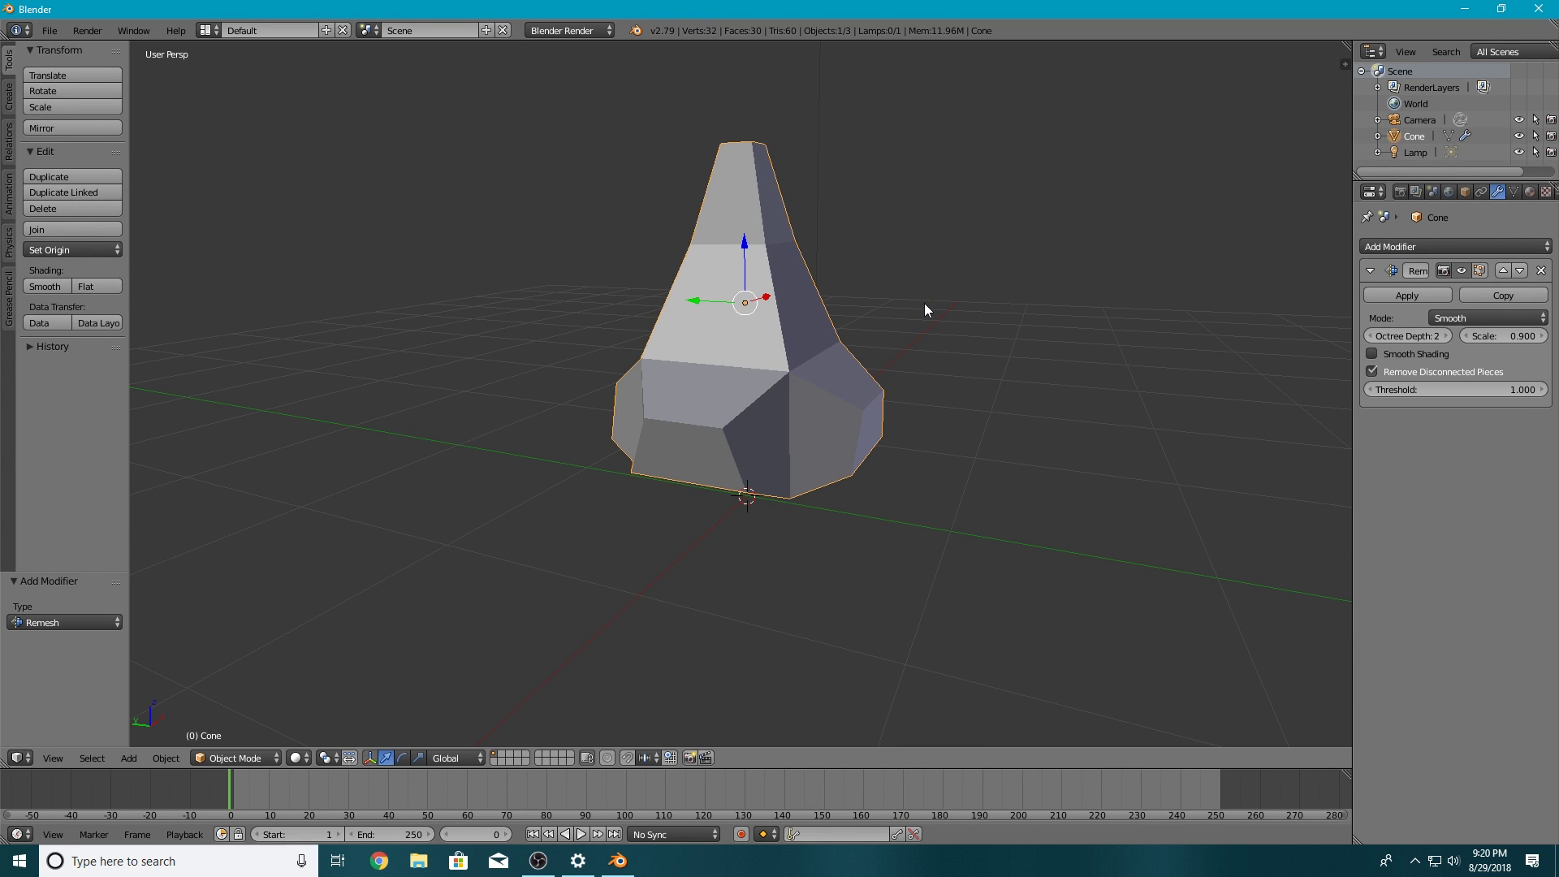
Switch the Remesh modifier's viewport display off and on repeatedly to compare the coarse result with the original cone
click(1456, 272)
click(1456, 271)
click(1456, 271)
click(1457, 272)
click(1456, 271)
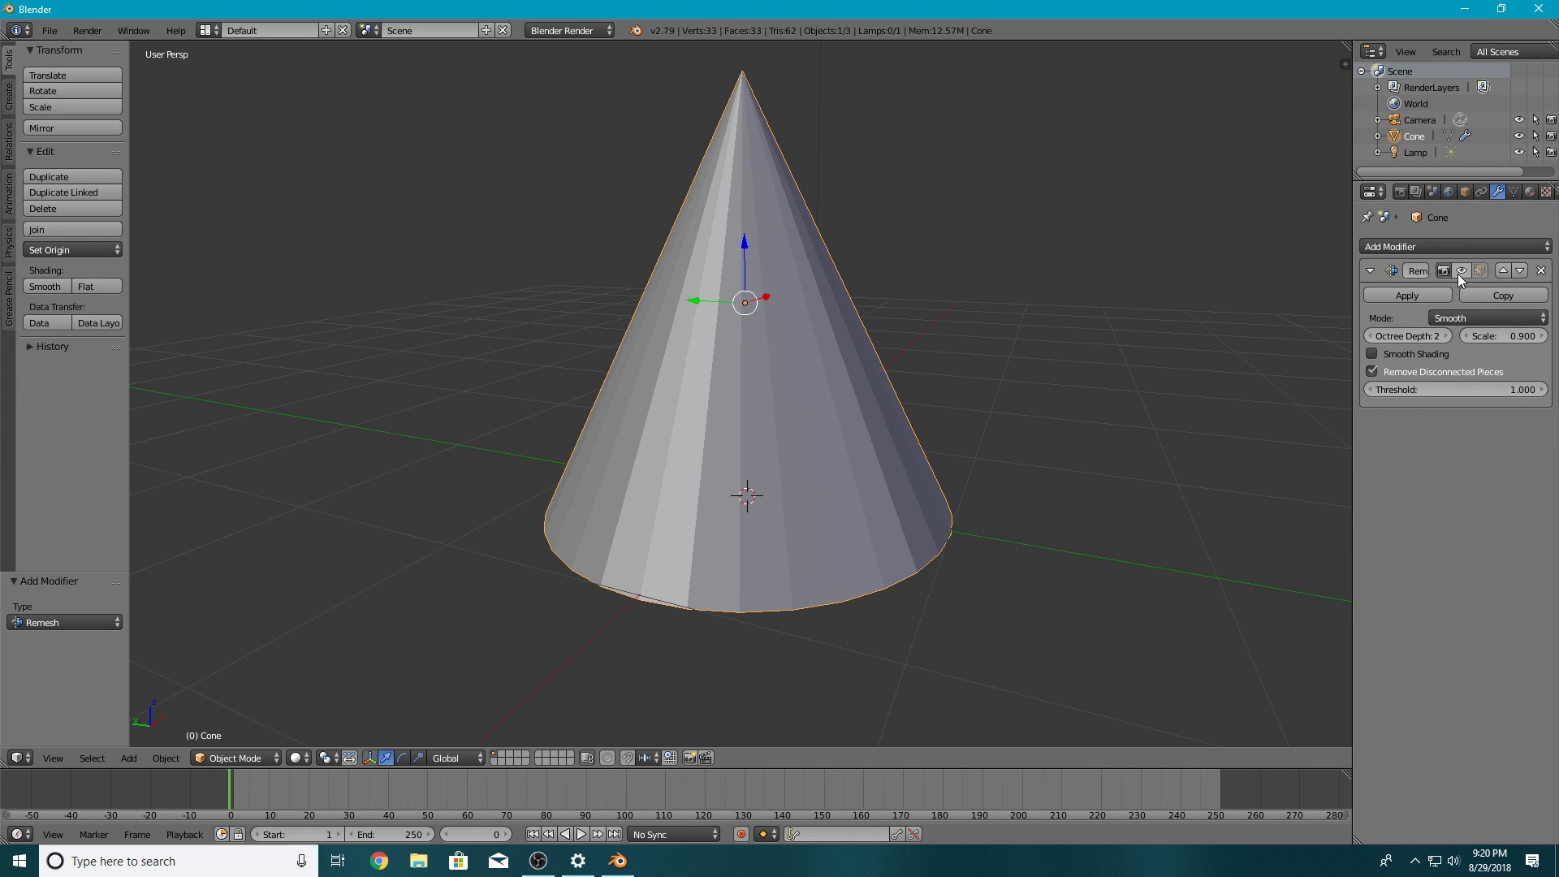
click(1458, 274)
Raise the Remesh modifier's octree depth one level at a time, first to 3 and then to 4
middle_drag(1315, 382, 1236, 388)
click(1447, 336)
middle_drag(1299, 338, 883, 303)
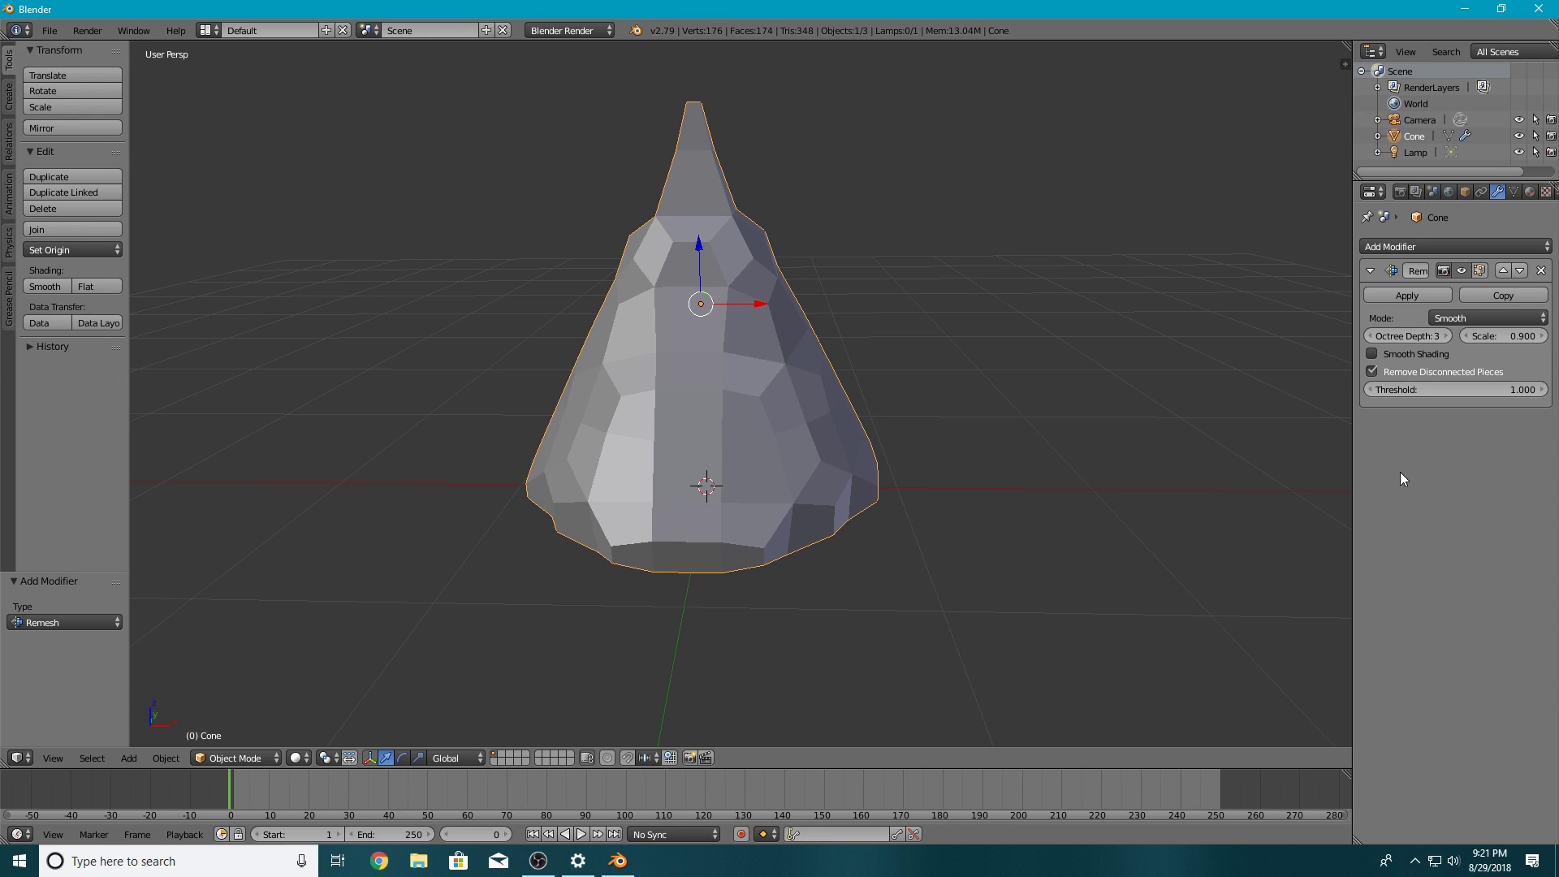
click(1448, 334)
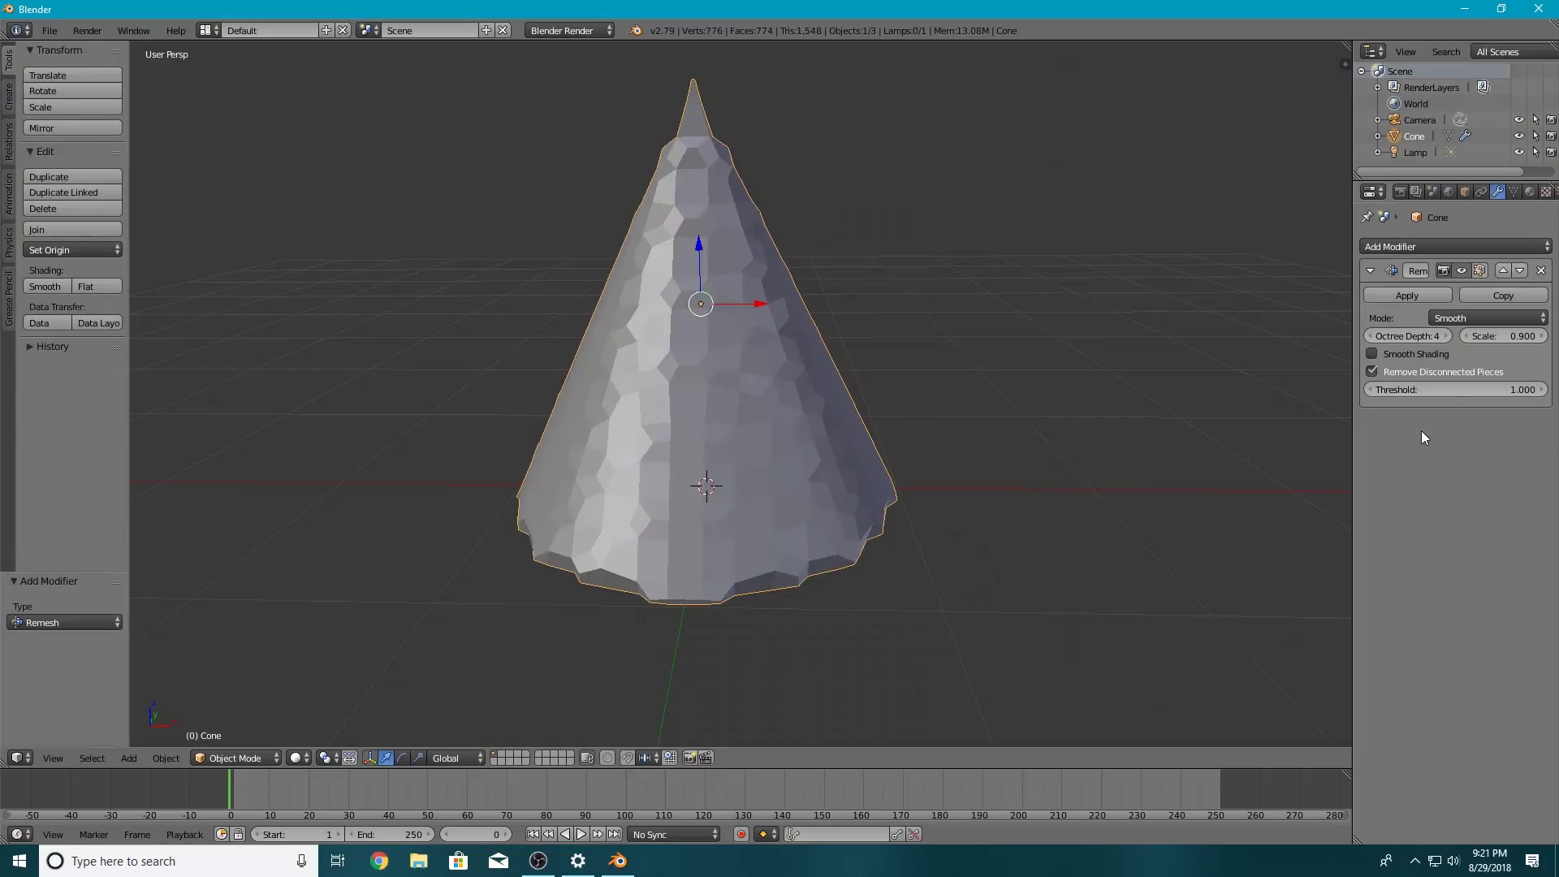
Set the Remesh modifier's scale to 0.5 and inspect the cone
click(1508, 329)
text(0.5)
key(Return)
middle_drag(649, 406, 737, 465)
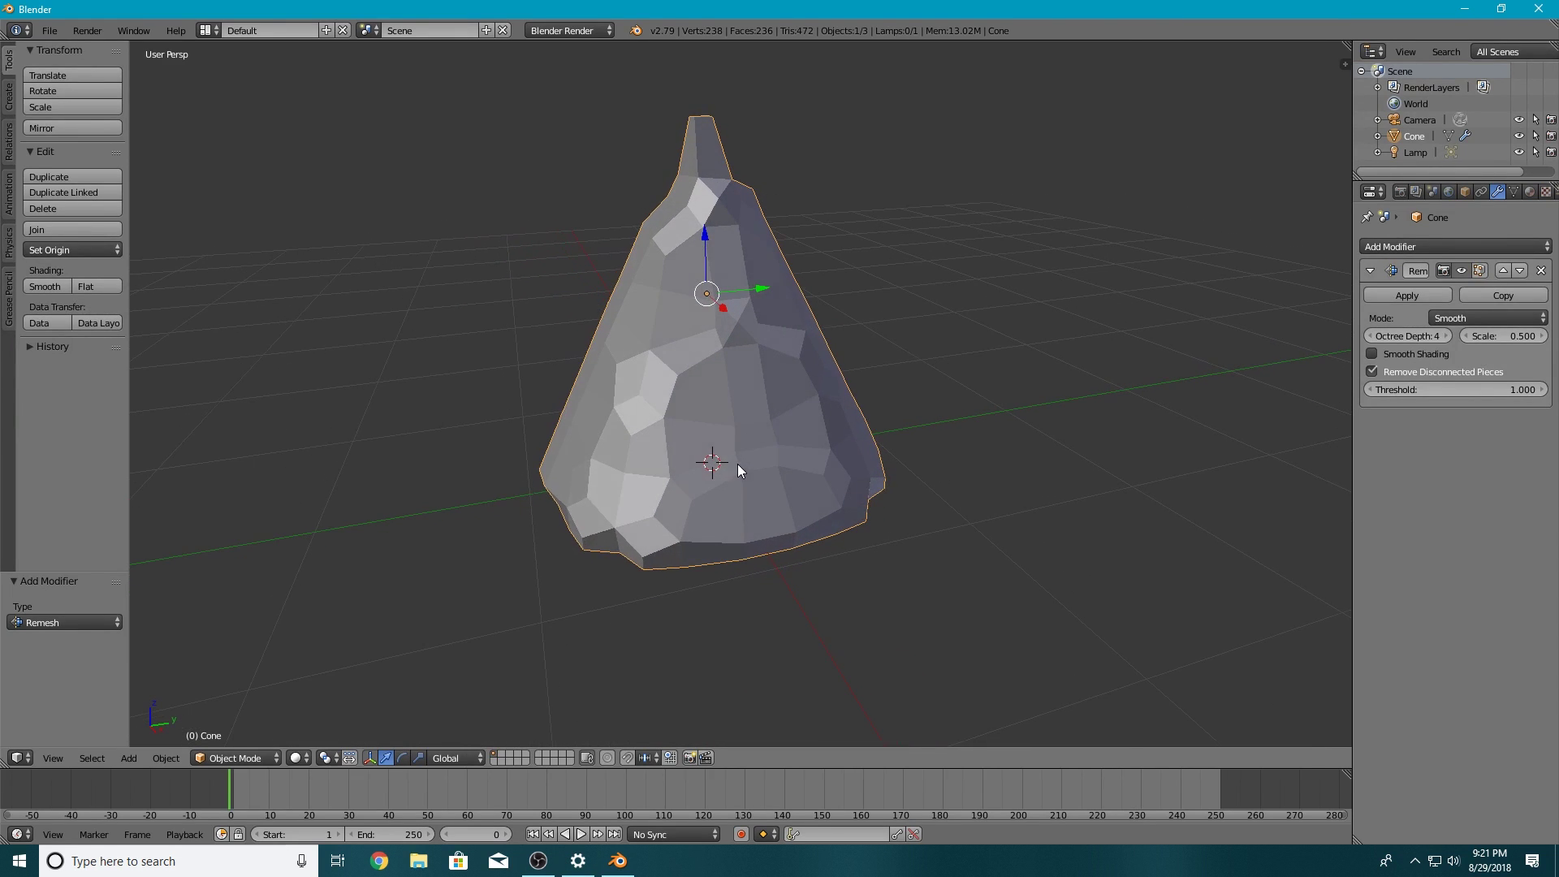
Reduce the Remesh modifier's scale to 0.25 and inspect the cone from another side
click(1517, 337)
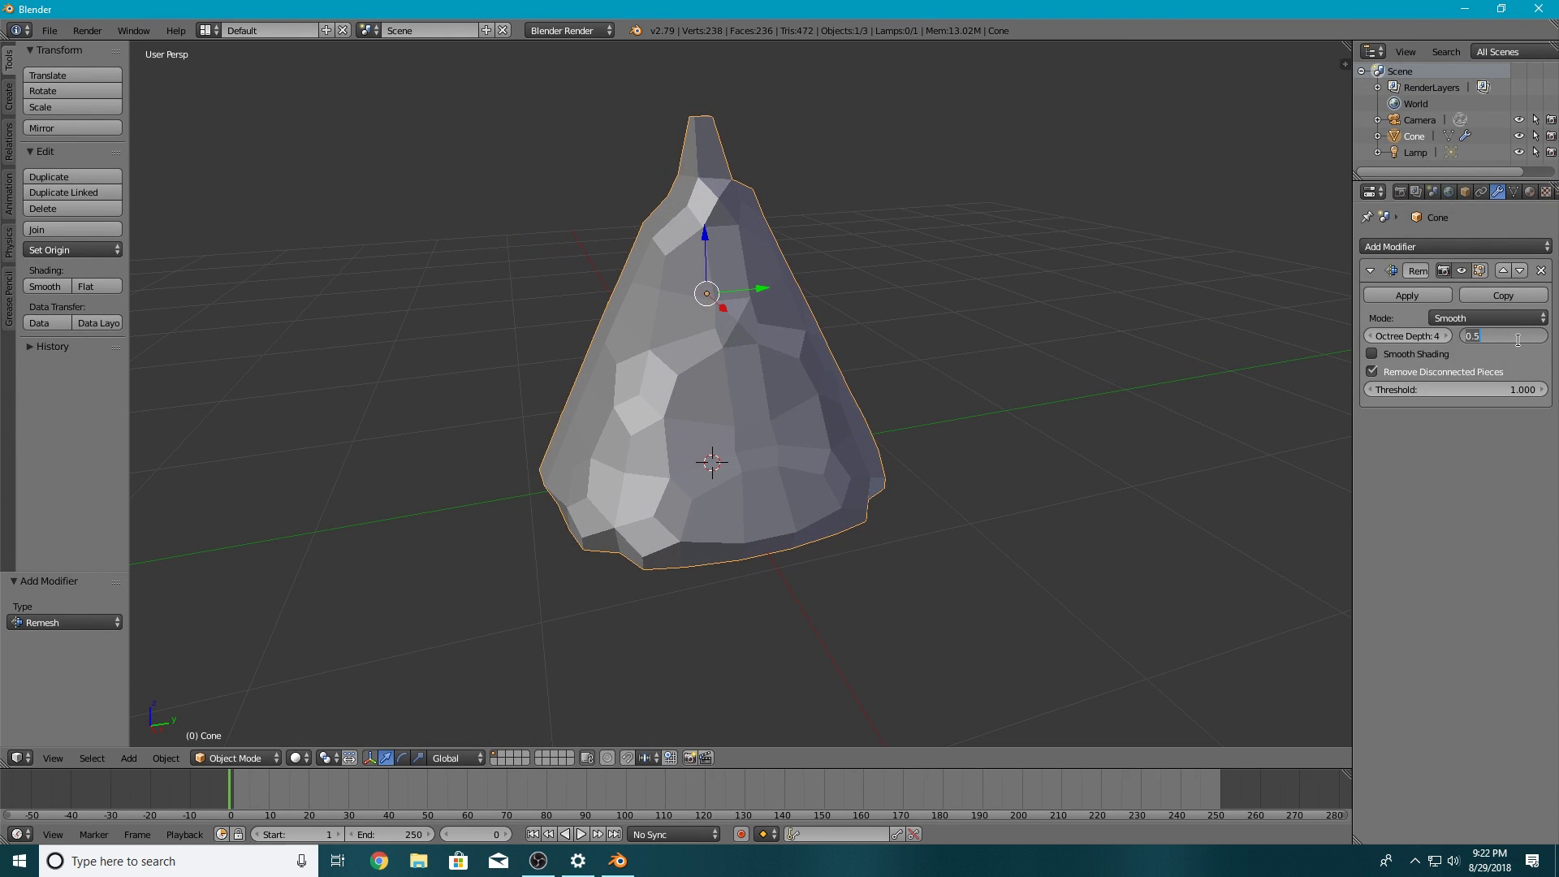
text(.25)
key(Return)
middle_drag(967, 363, 836, 371)
Reduce the Remesh modifier's scale further to 0.1 and inspect the simplified shape
click(1481, 333)
click(1482, 333)
key(BackSpace)
key(BackSpace)
key(BackSpace)
key(BackSpace)
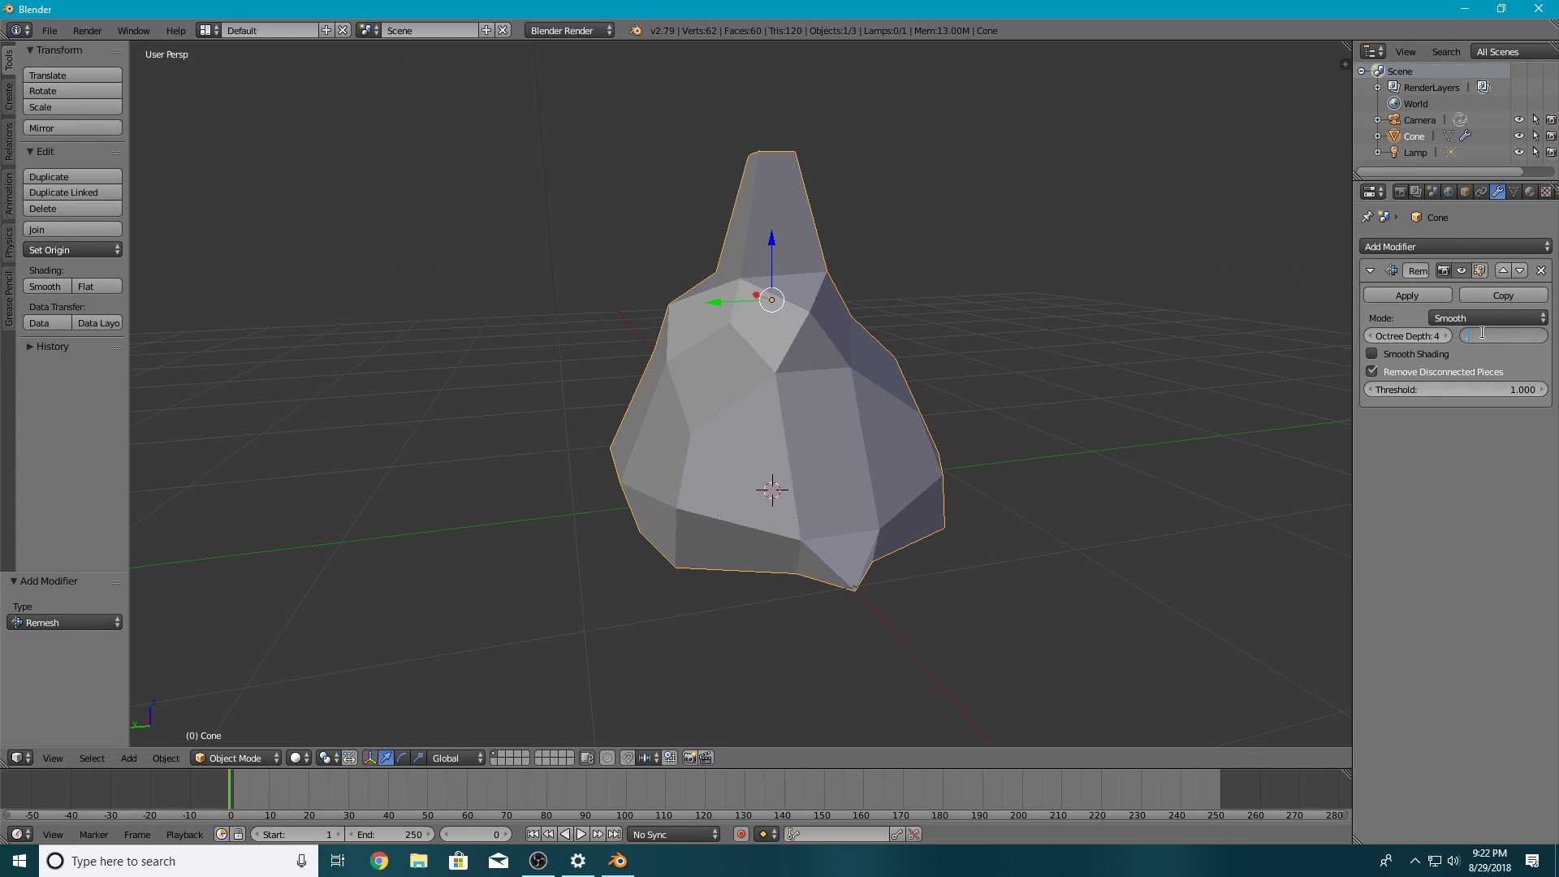
text(.1)
key(Return)
middle_drag(1046, 333, 1196, 347)
middle_drag(885, 323, 871, 266)
Return the Remesh modifier's scale to 0.5 and change its mode to Sharp
text(0.5)
key(Return)
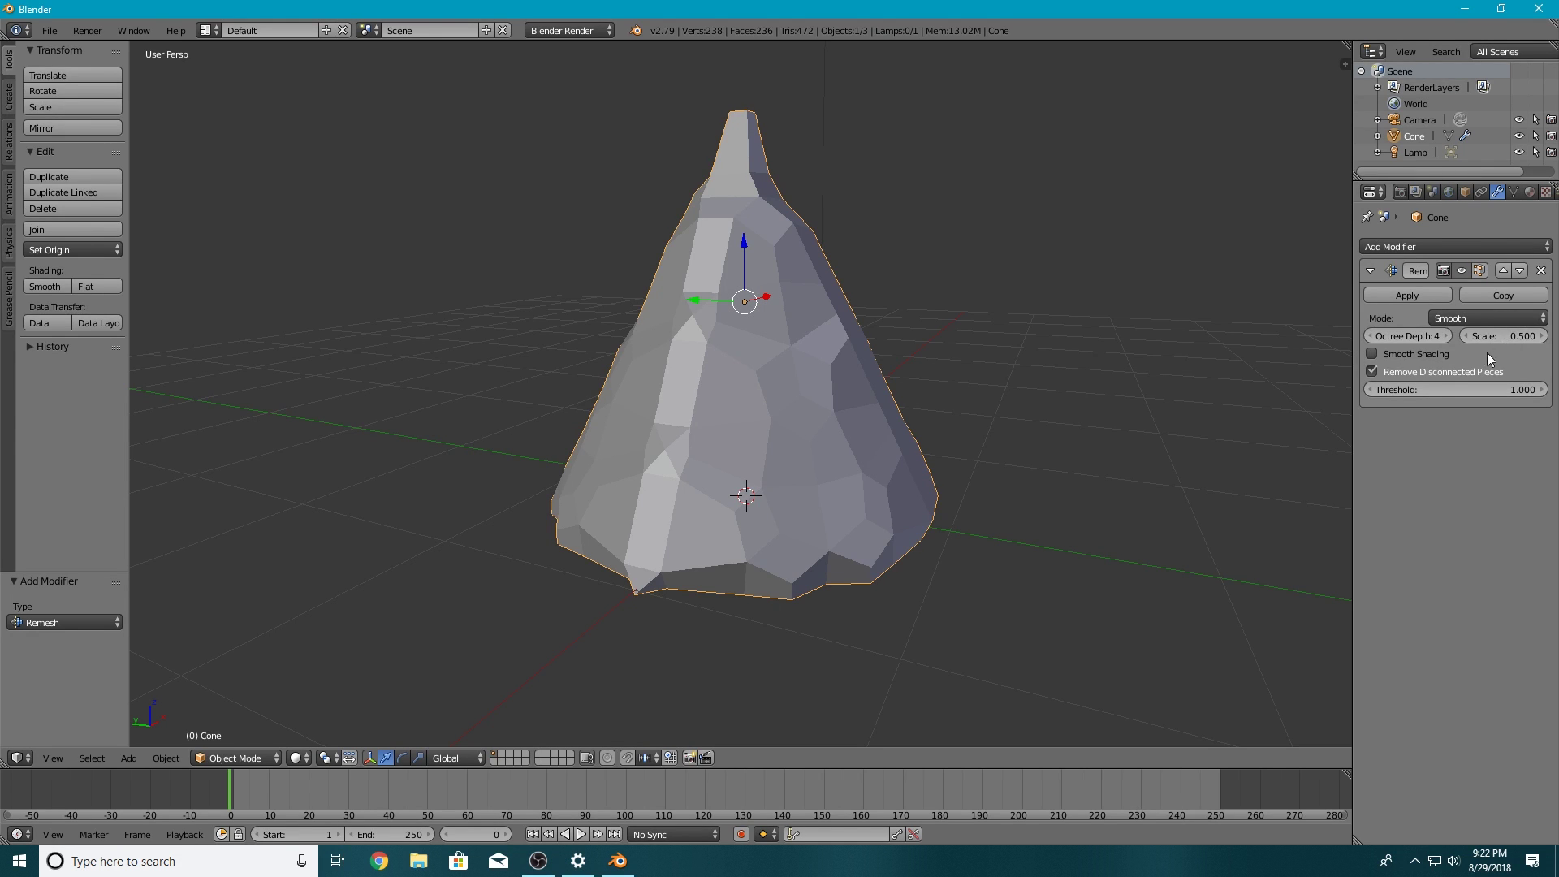
click(1463, 317)
click(1461, 266)
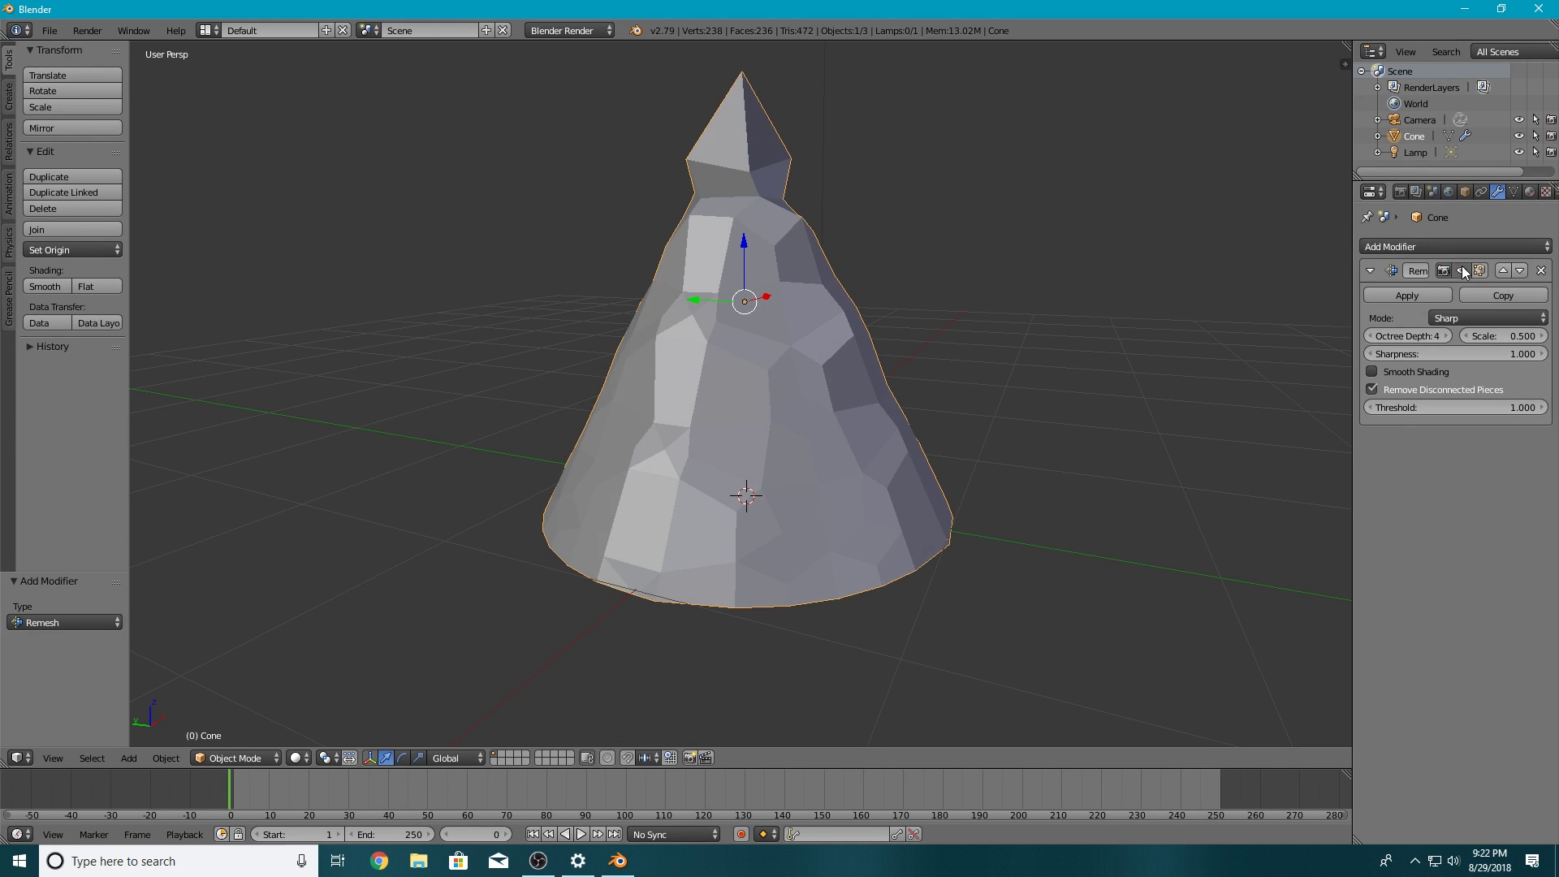
middle_drag(1036, 331, 971, 339)
Switch the Remesh mode to Blocks at the current scale and inspect the blocky cone
click(1455, 315)
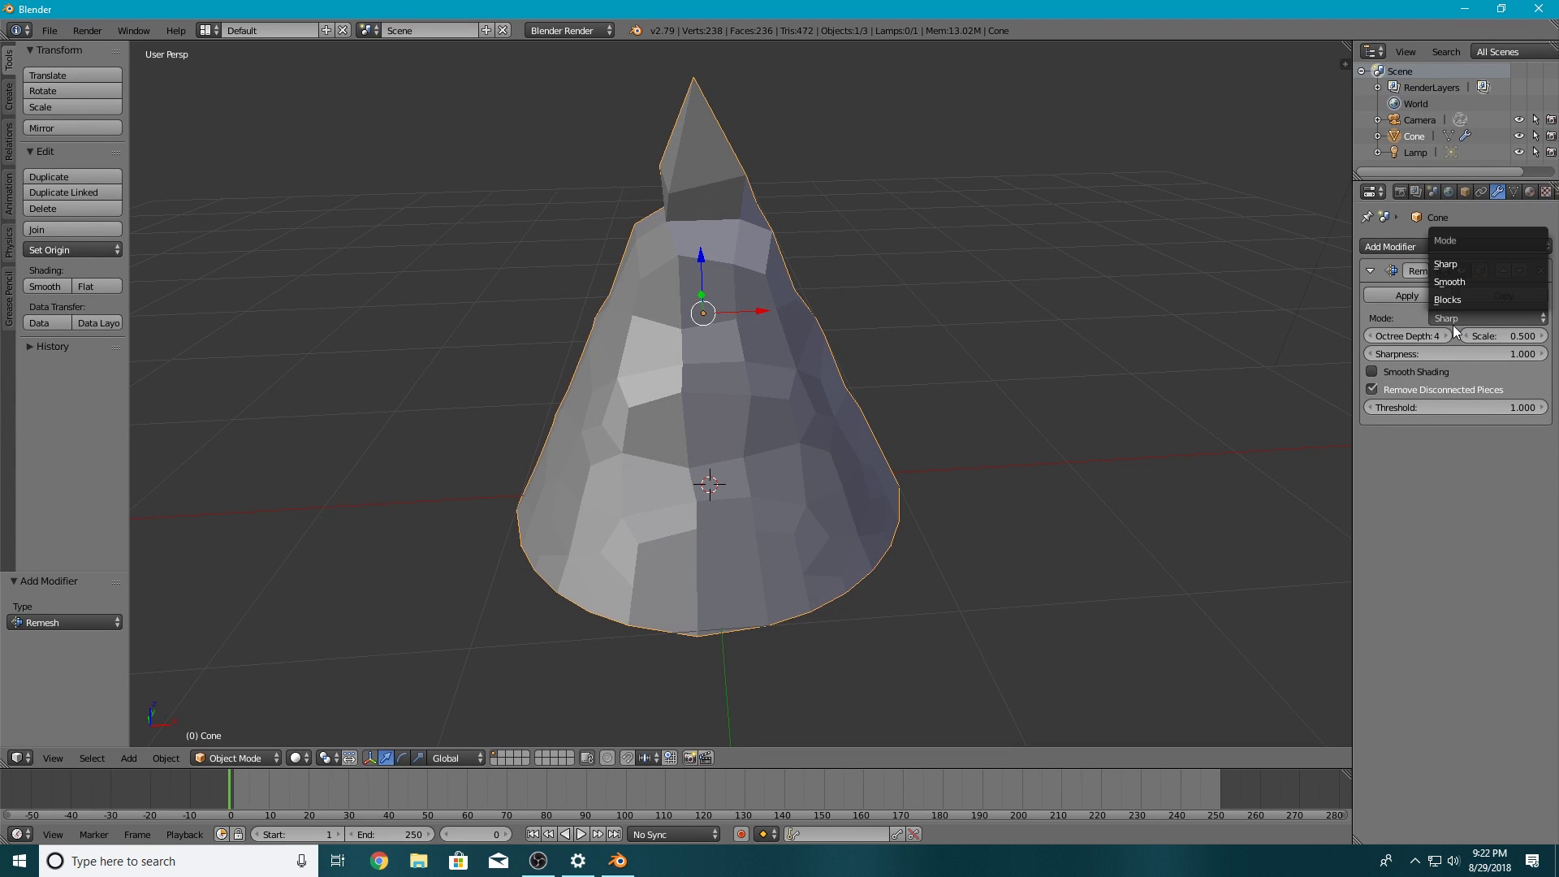
click(1448, 300)
middle_drag(992, 341, 1026, 330)
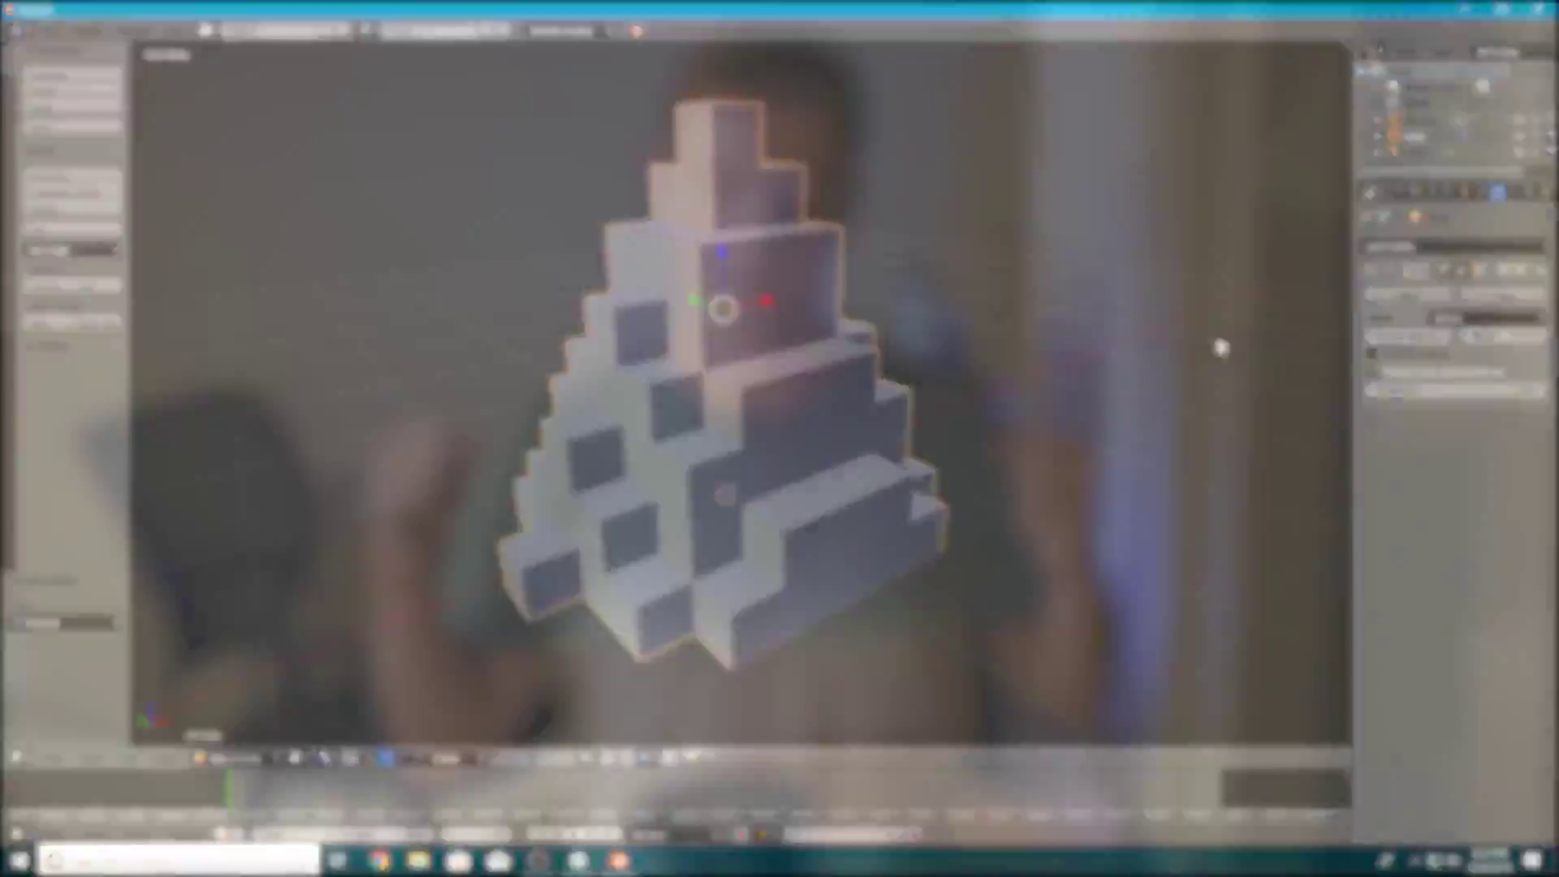